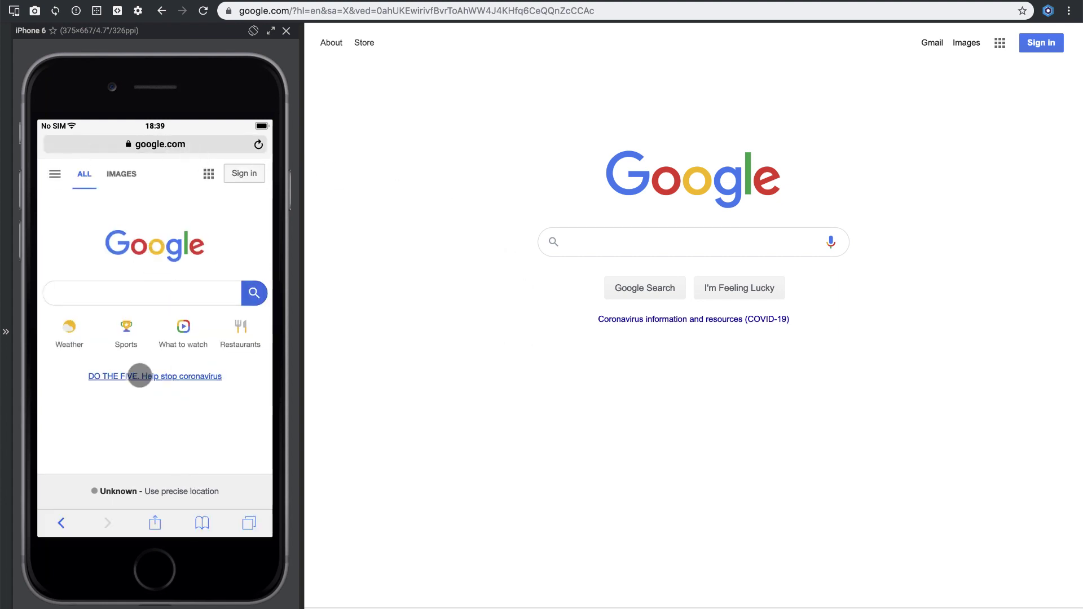
- Open and close the Google apps list in both the phone and desktop views
left_click(204, 171)
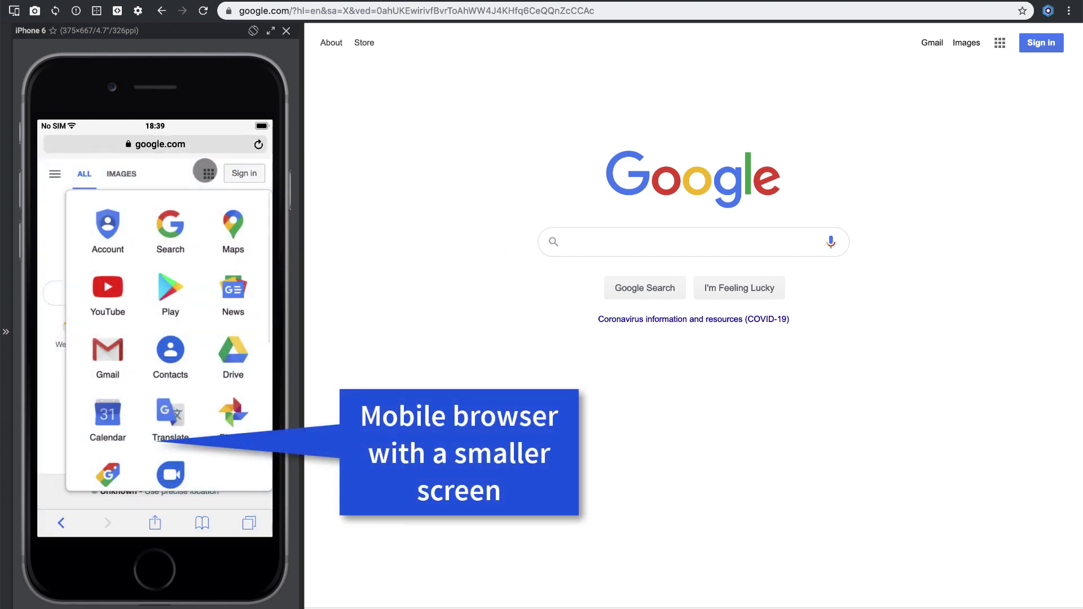
left_click(998, 46)
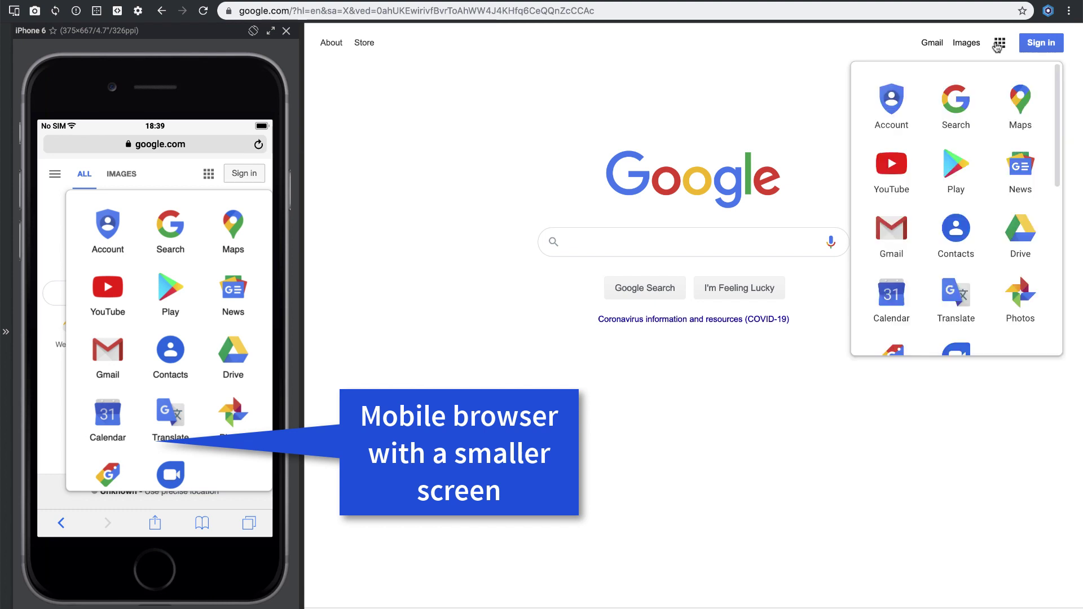
left_click(998, 46)
left_click(208, 174)
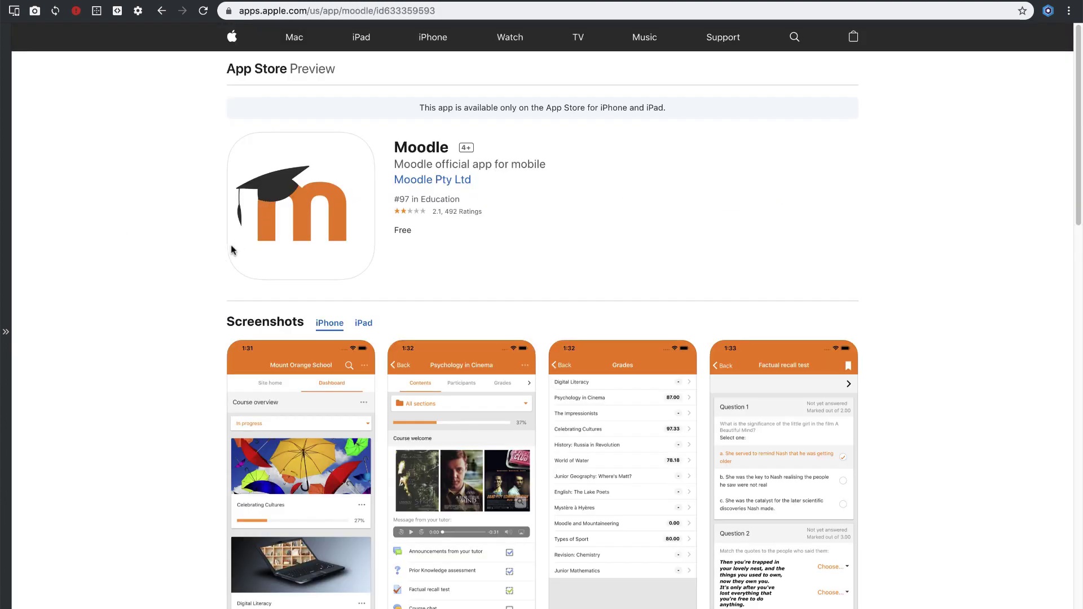
- Scroll through the Moodle app's store listing page
scroll(180, 277, "down", 4)
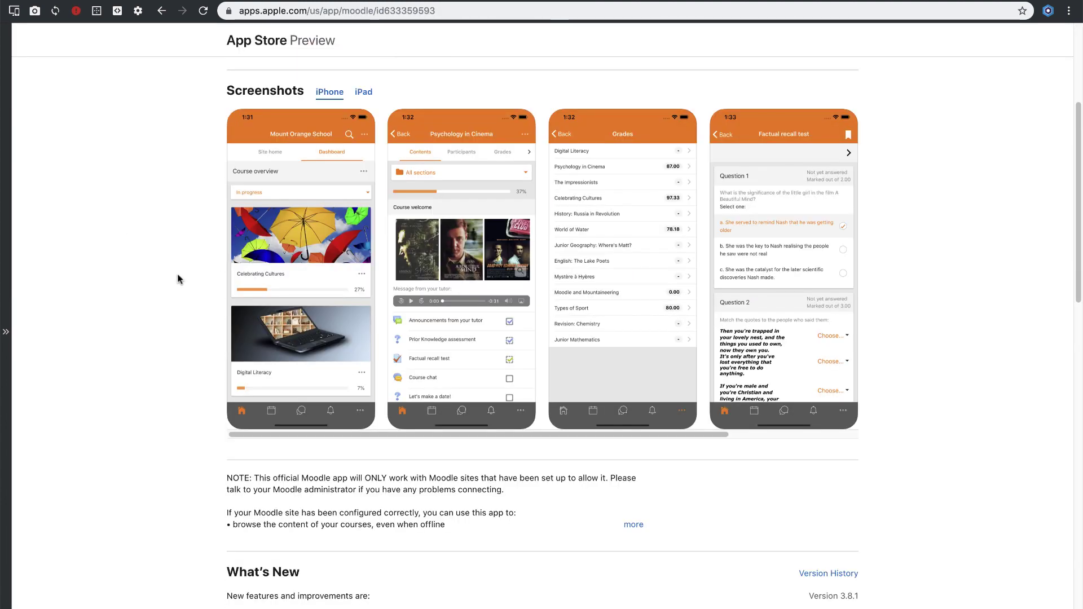
scroll(178, 278, "down", 6)
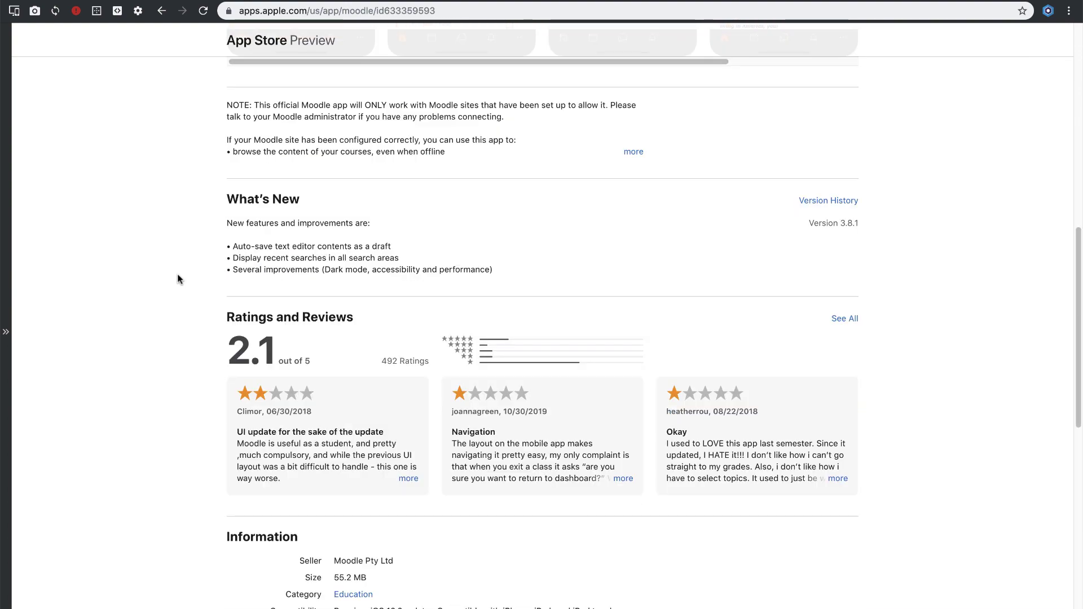
scroll(178, 279, "up", 10)
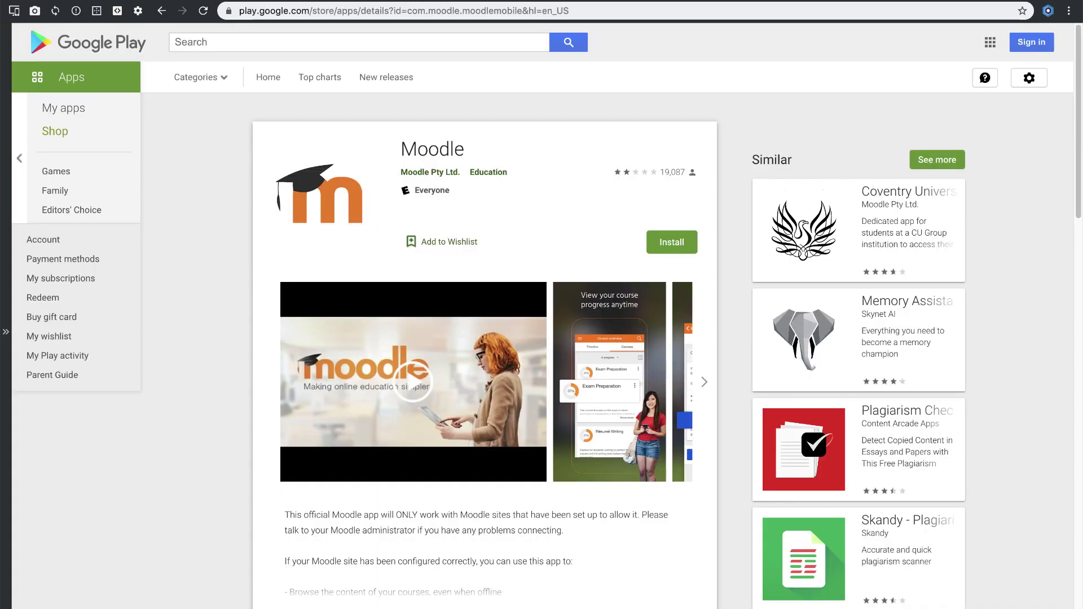
scroll(276, 293, "down", 1)
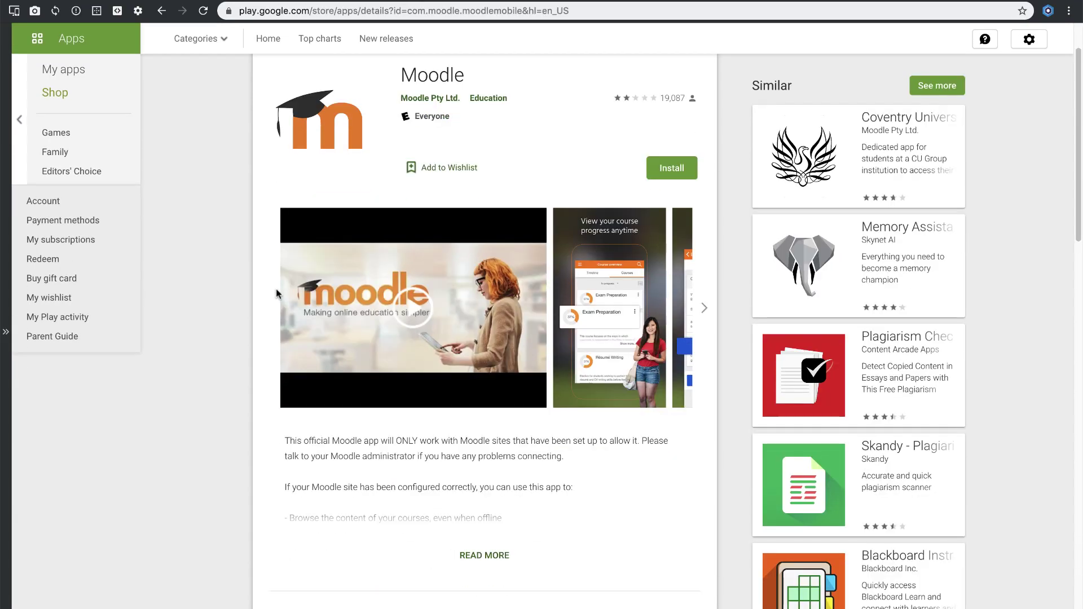
- Page through the Moodle app's screenshot carousel to its last images
left_click(704, 308)
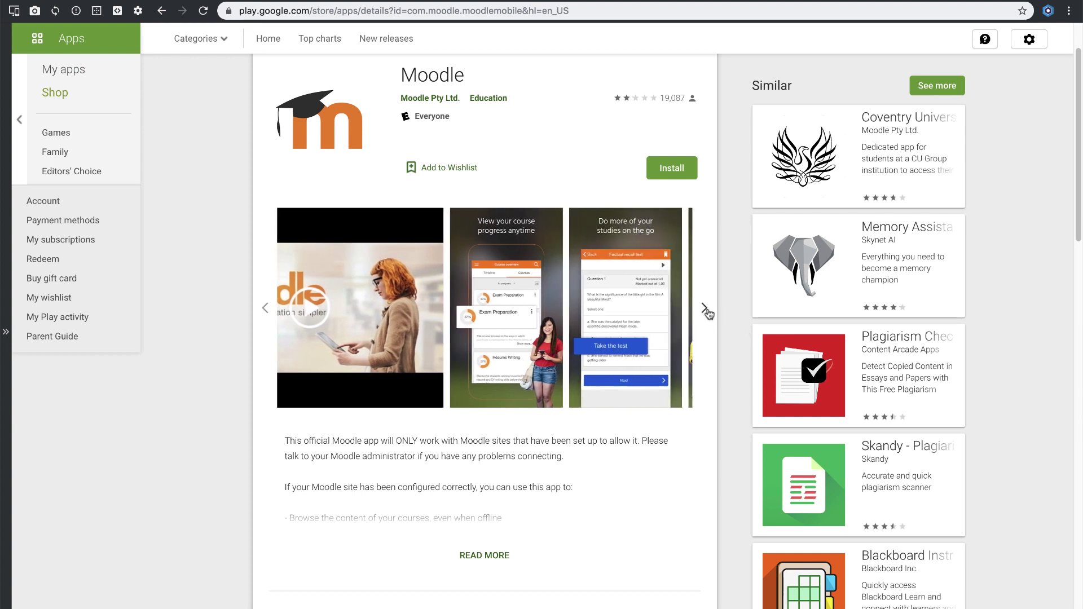
left_click(705, 309)
left_click(705, 309)
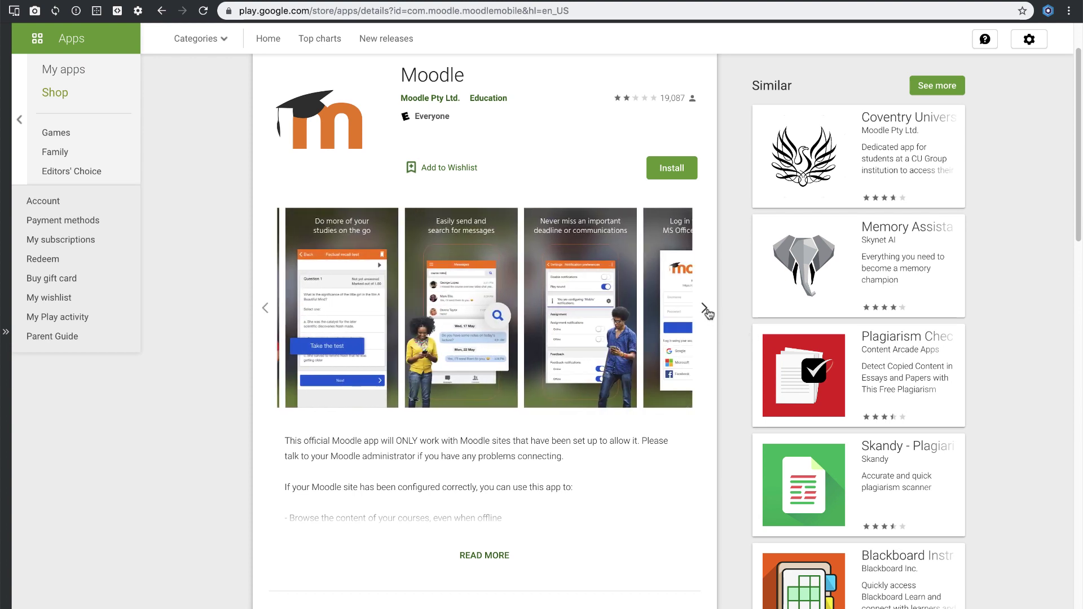
left_click(705, 309)
left_click(705, 309)
left_click(706, 309)
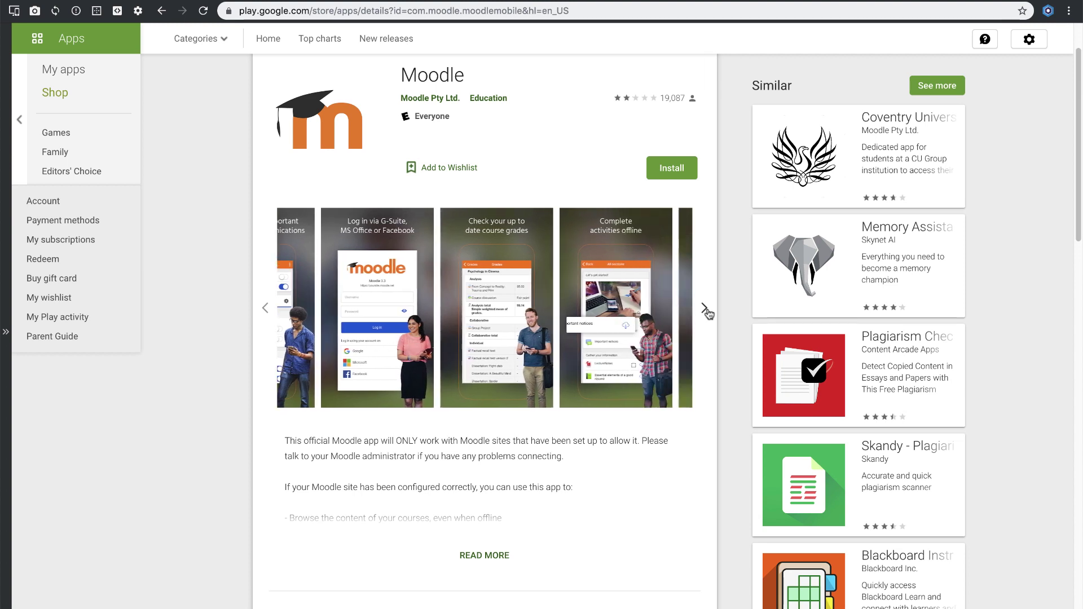
left_click(706, 309)
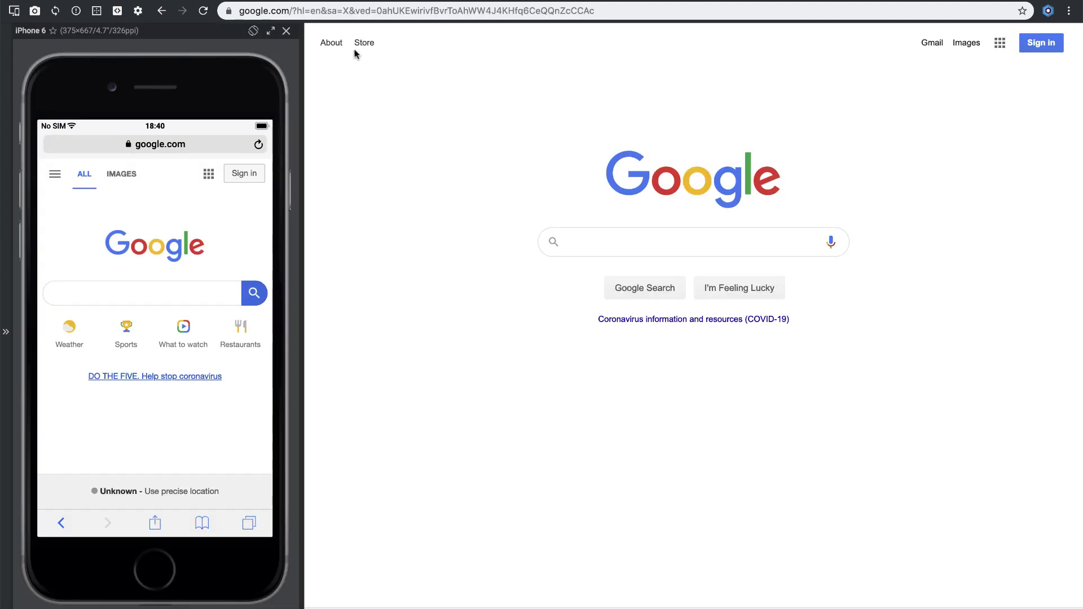
- Go to classes.lanecc.edu from the browser address bar
left_click(363, 11)
type("clas")
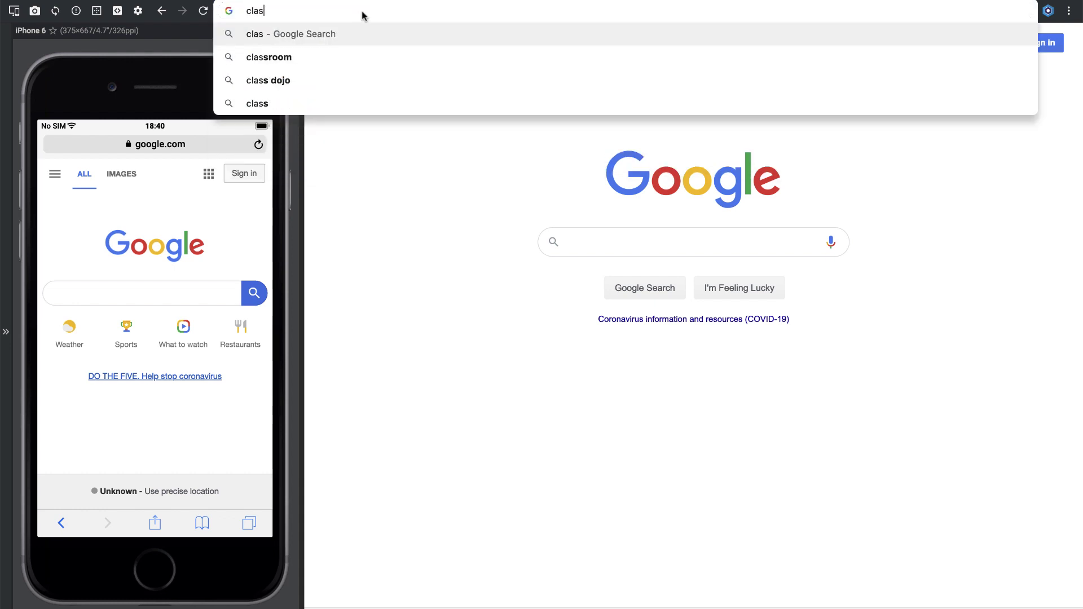
type("ses.lanecc.edu")
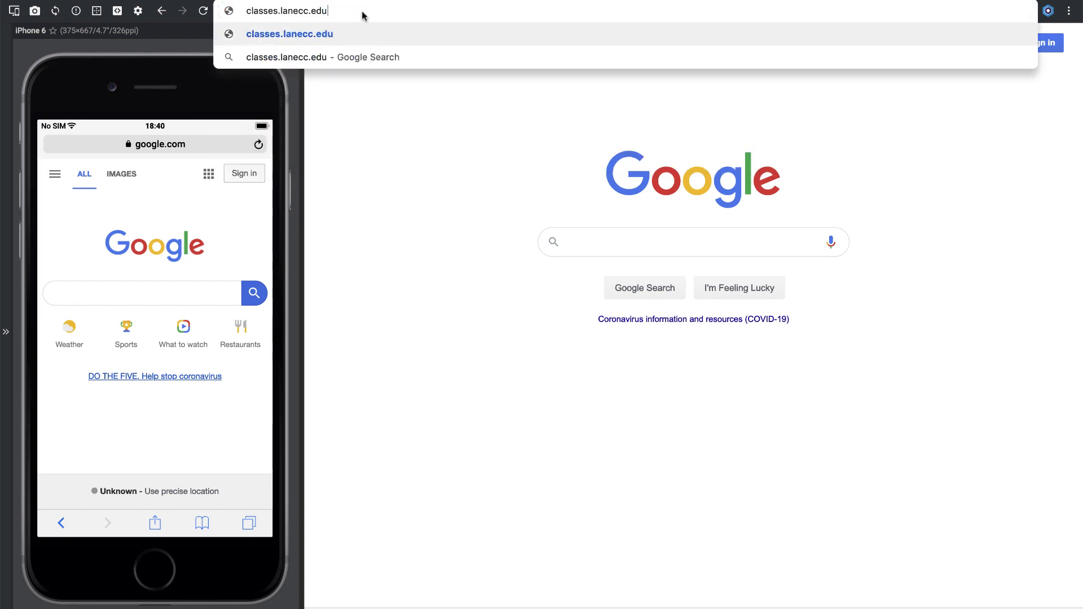
key("Return")
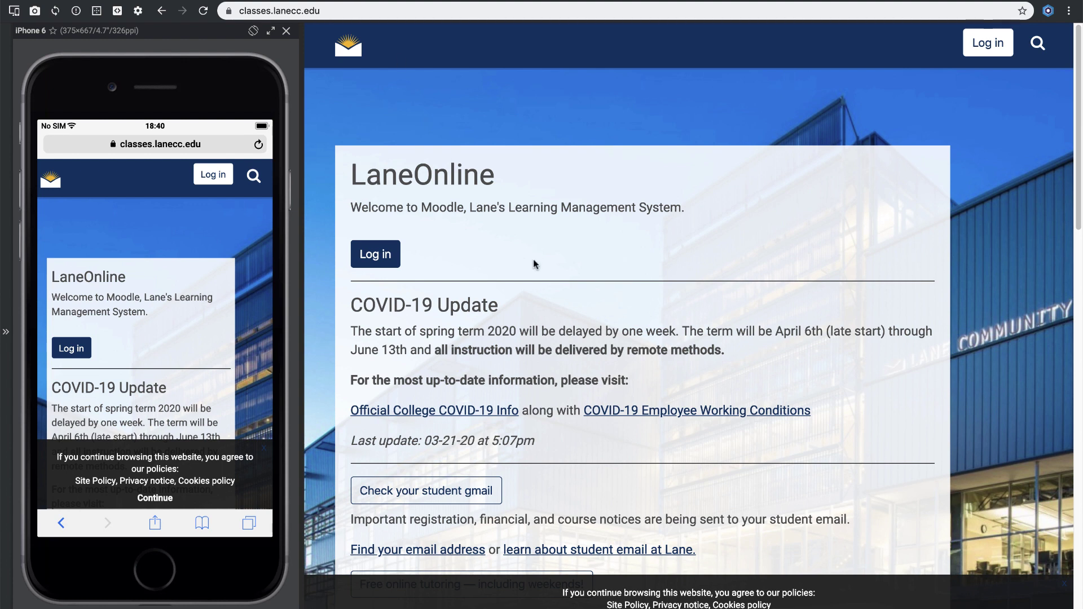
- Open the Log in form on both the desktop page and the phone view
left_click(386, 255)
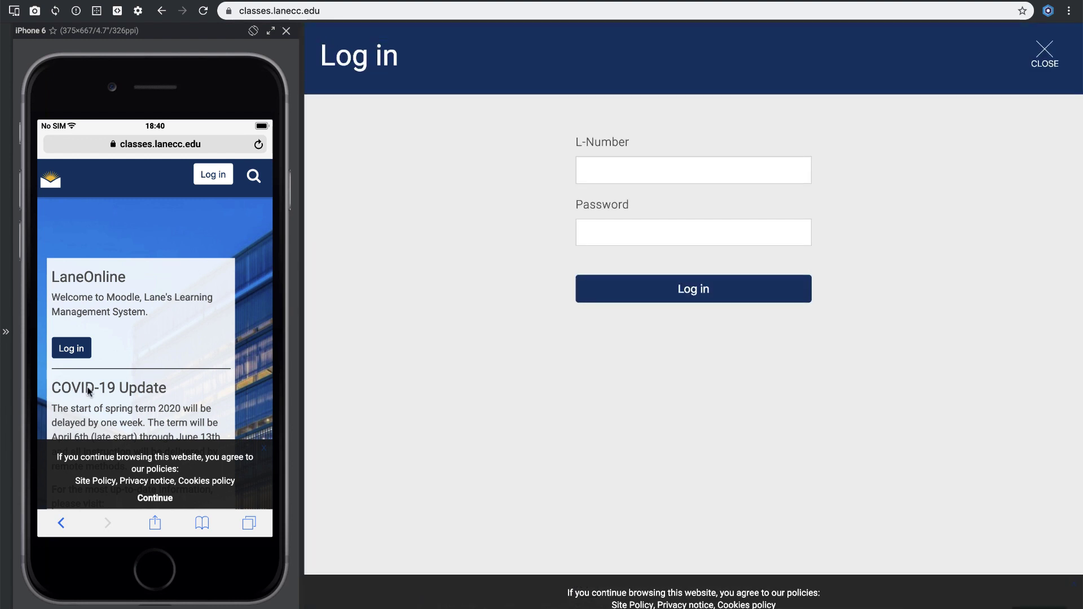
left_click(79, 350)
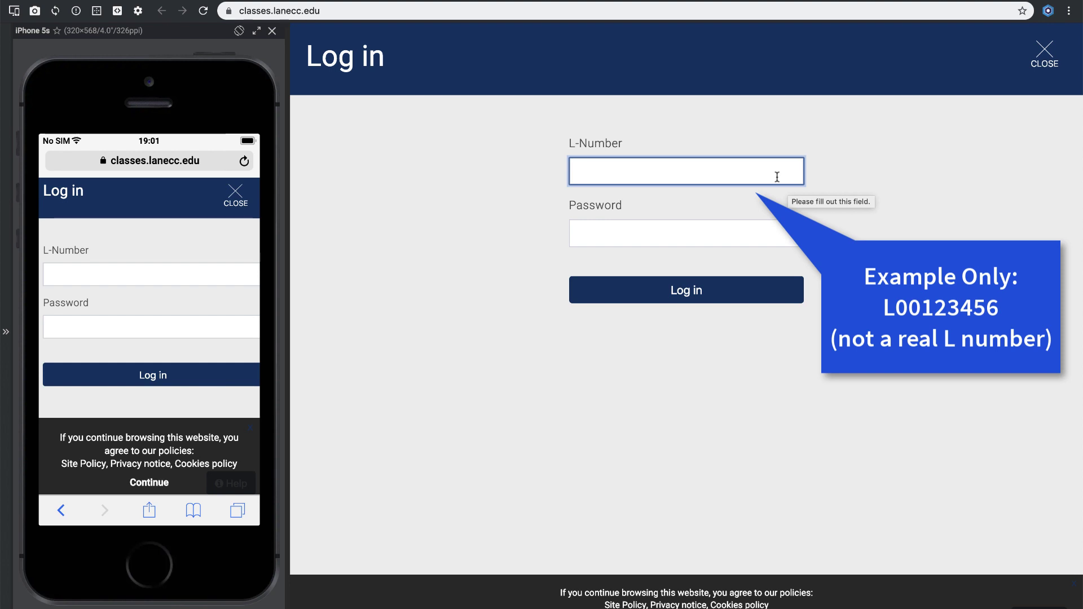
- Enter the L-Number and password and submit the login
type("L001")
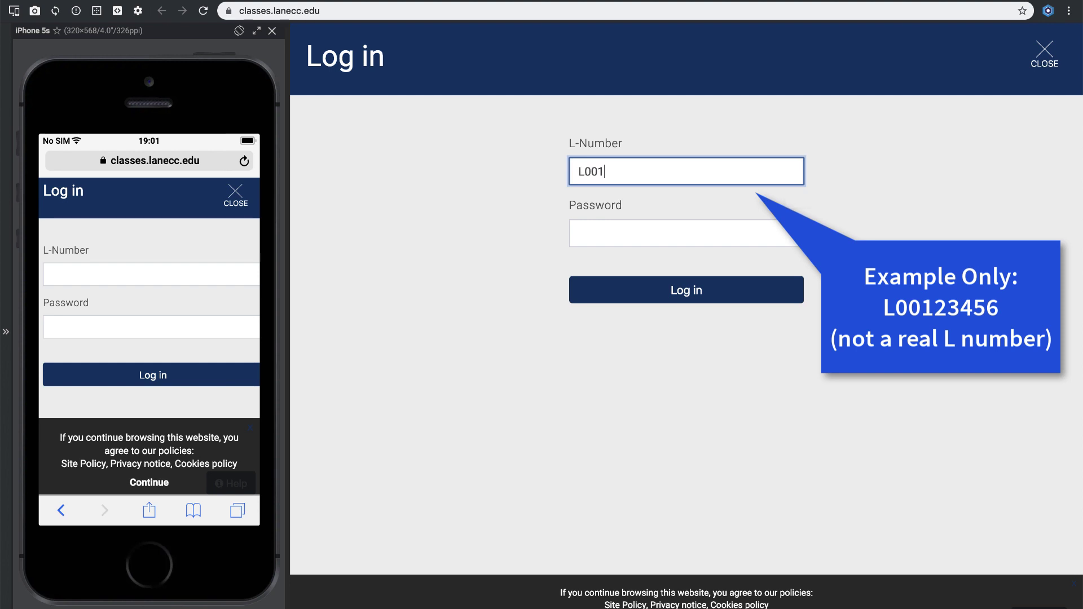
type("23456")
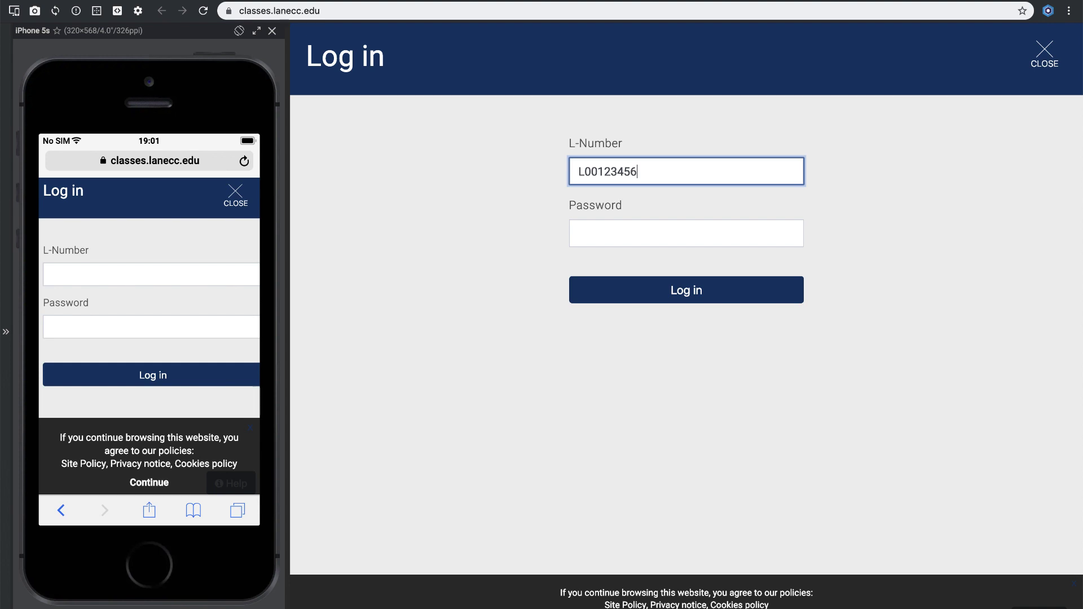
left_click(686, 233)
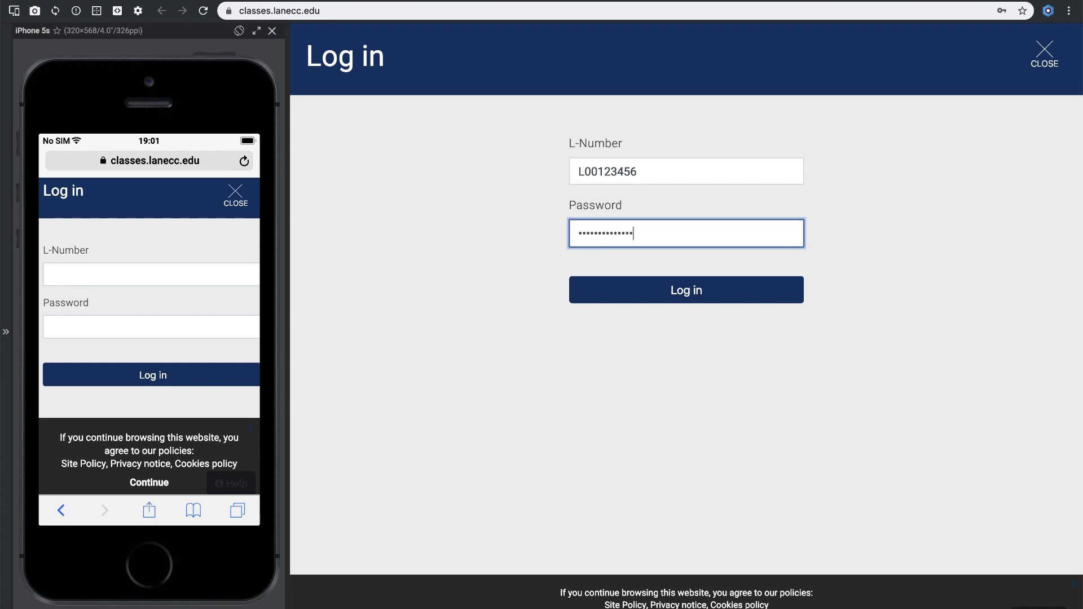
type("•")
left_click(687, 294)
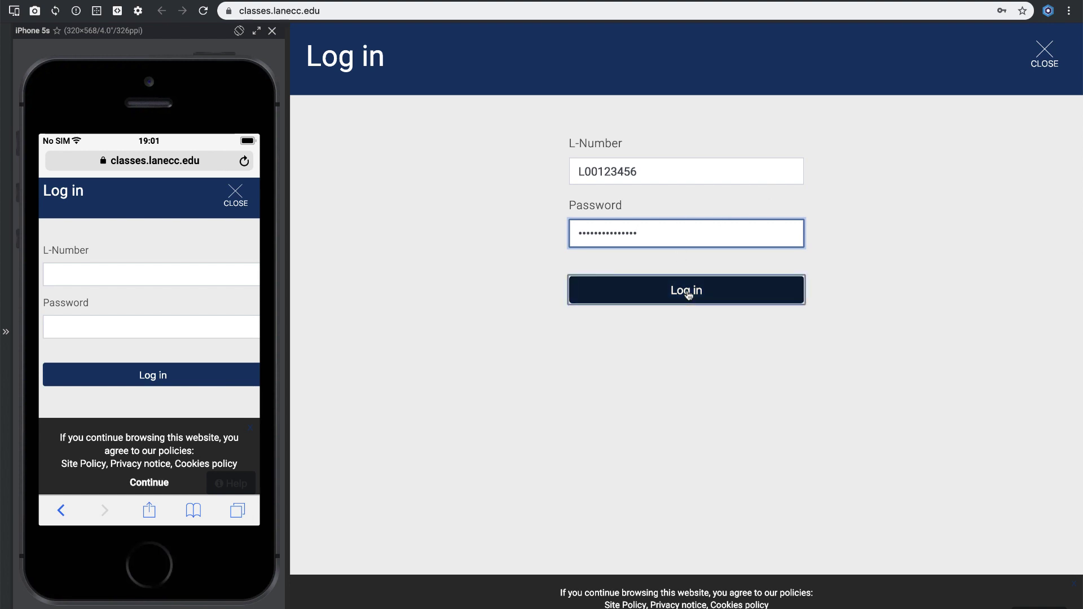
- Retry the login with the pasted password to reach the courses dashboard
left_click(608, 300)
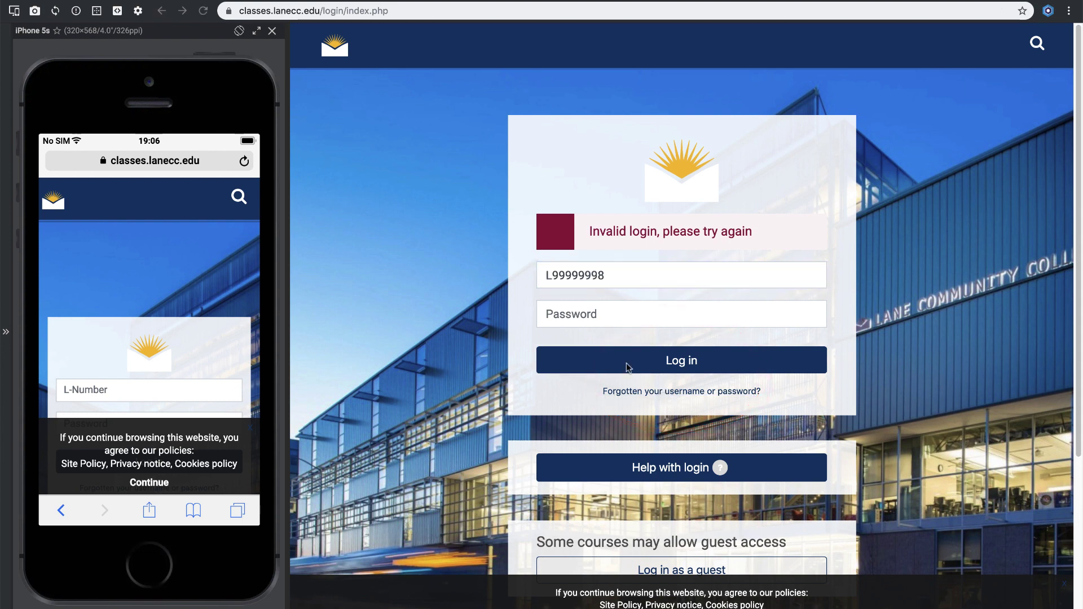
left_click(679, 314)
key("super+v")
left_click(691, 360)
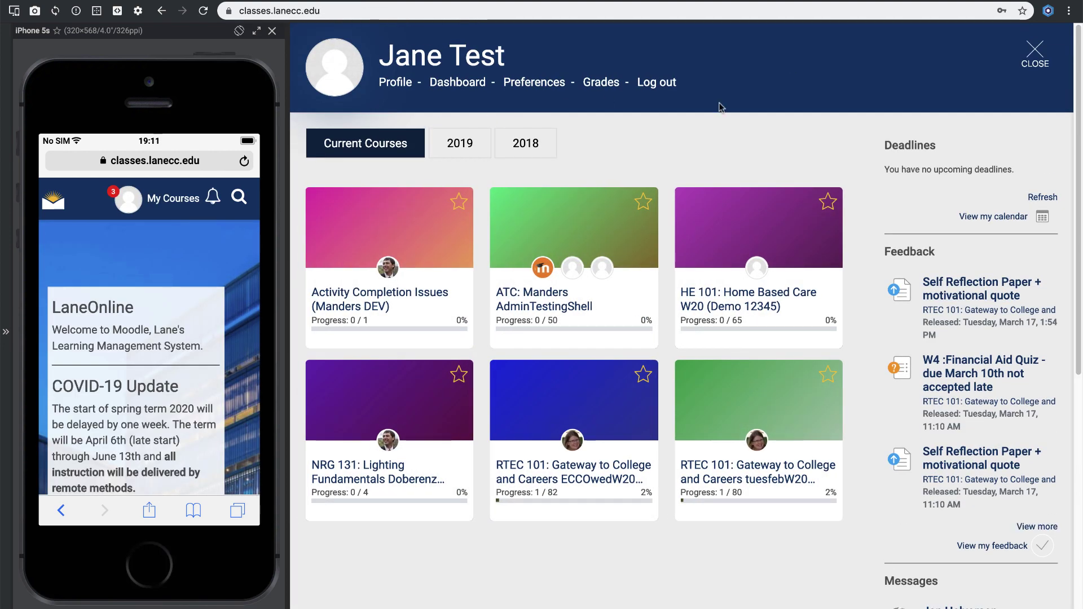
- Browse the 2019 and 2018 course lists, then return to Current Courses
left_click(164, 200)
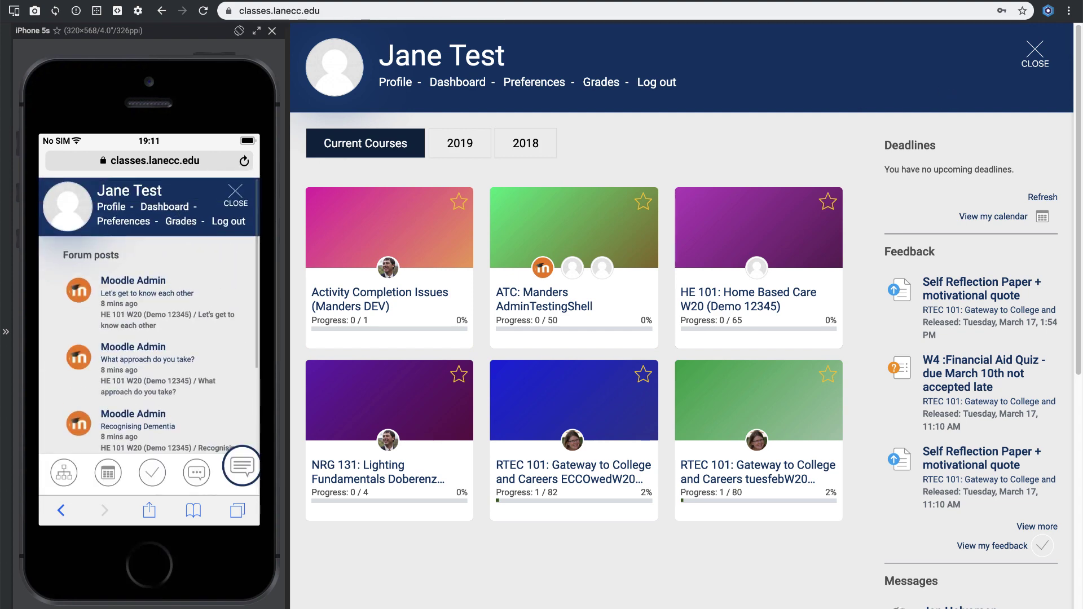
left_click(1034, 55)
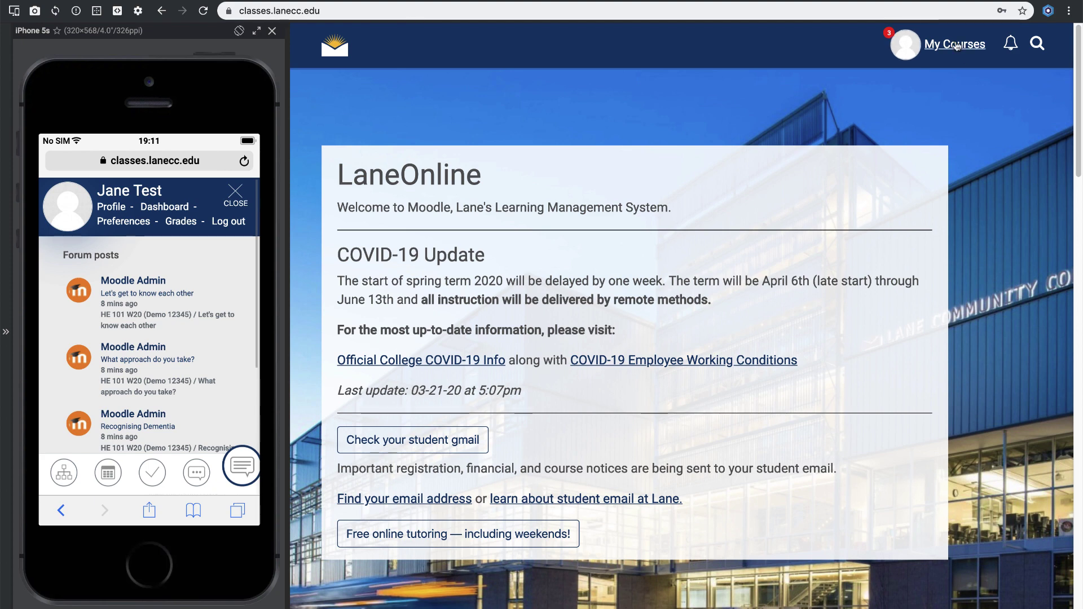
left_click(996, 42)
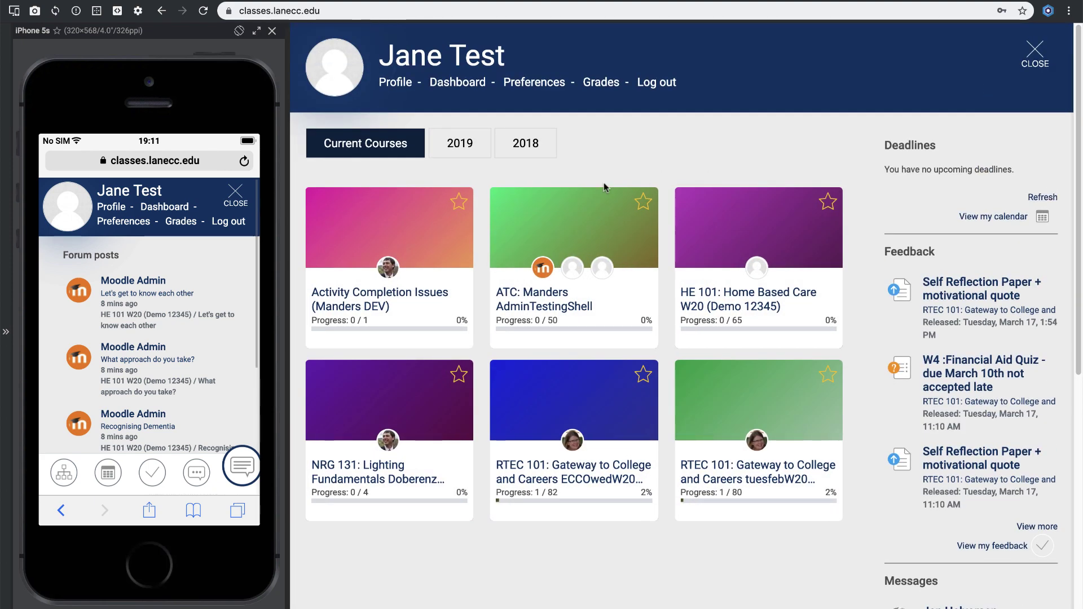
left_click(460, 149)
left_click(520, 152)
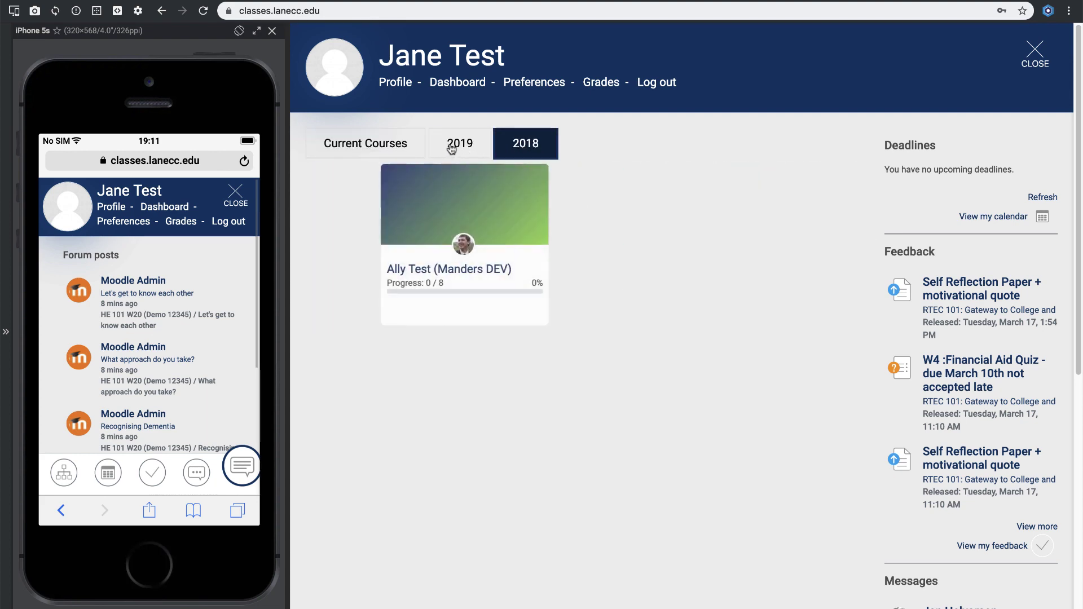
left_click(405, 148)
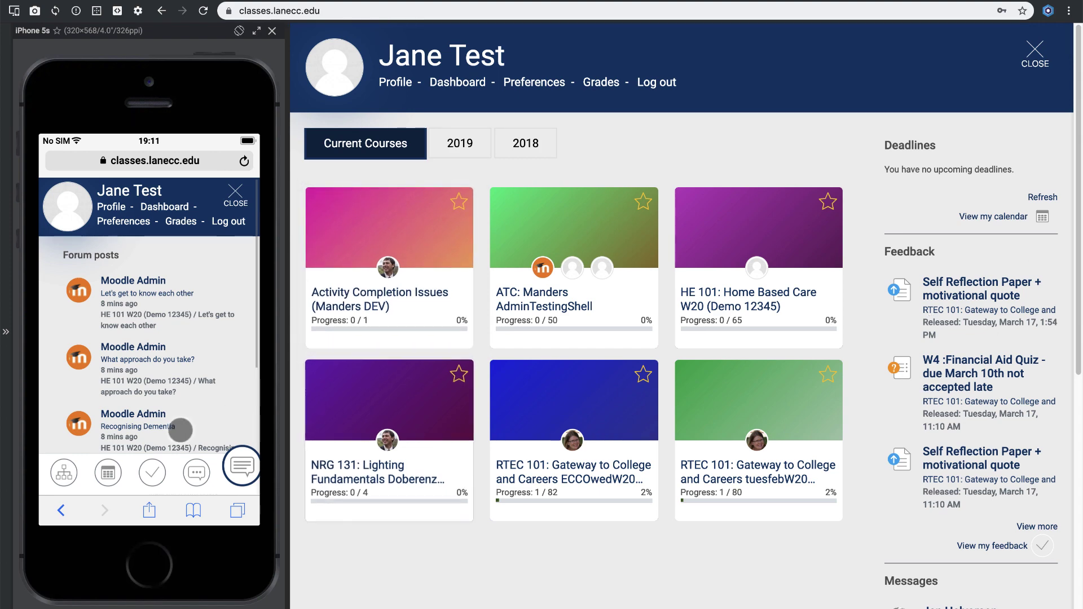
- Cycle the phone dashboard through deadlines, feedback, forum posts and messages
left_click(108, 473)
left_click(146, 473)
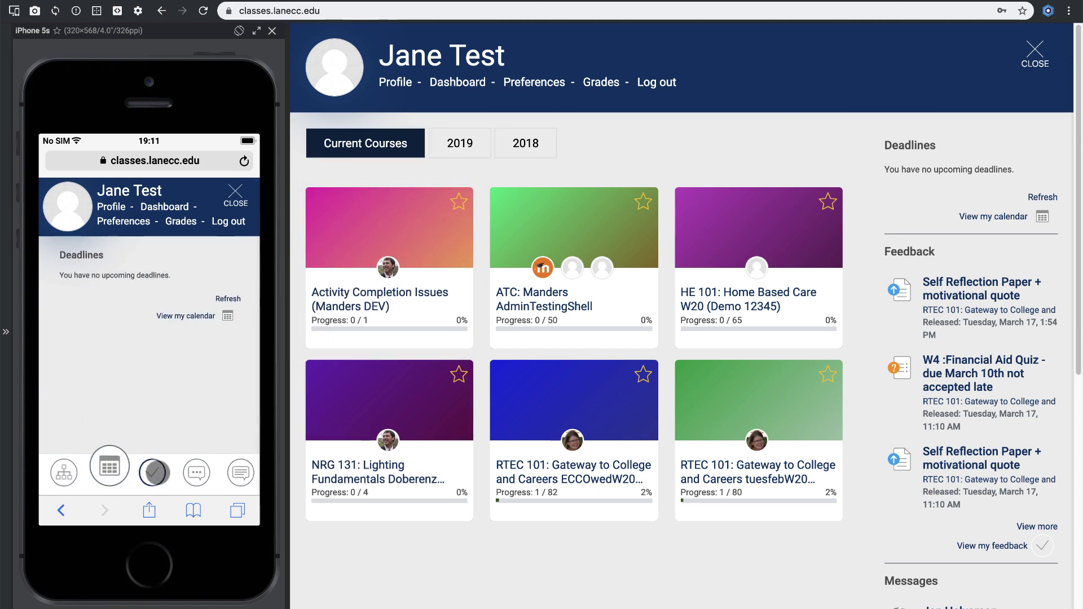
left_click(242, 472)
left_click(197, 473)
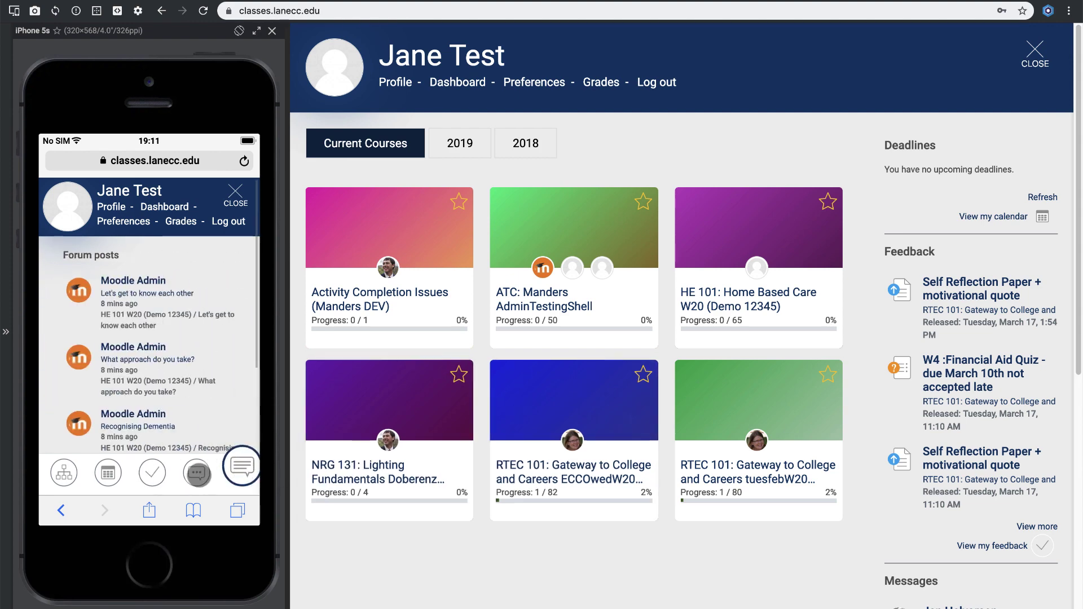
- Select the Activity Completion Issues course card and show the phone's course list
scroll(852, 542, "down", 8)
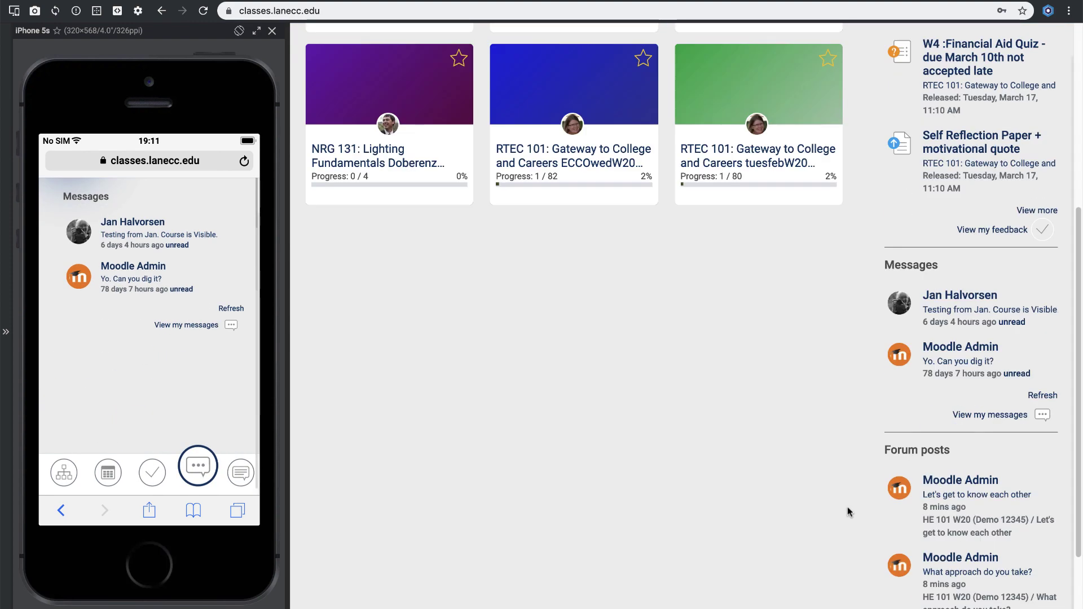
scroll(843, 509, "up", 8)
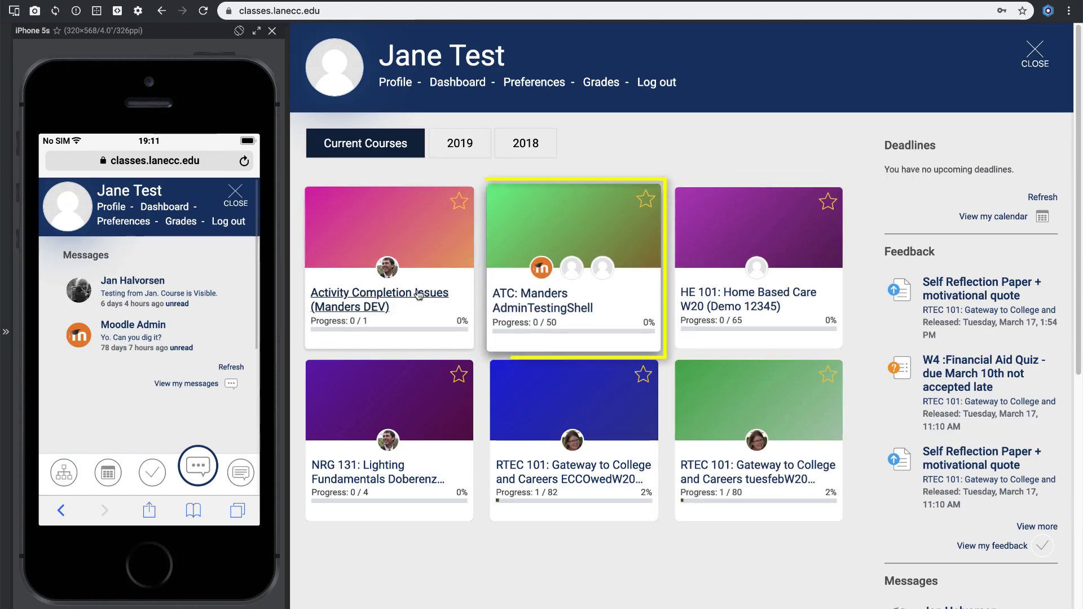
left_click(361, 299)
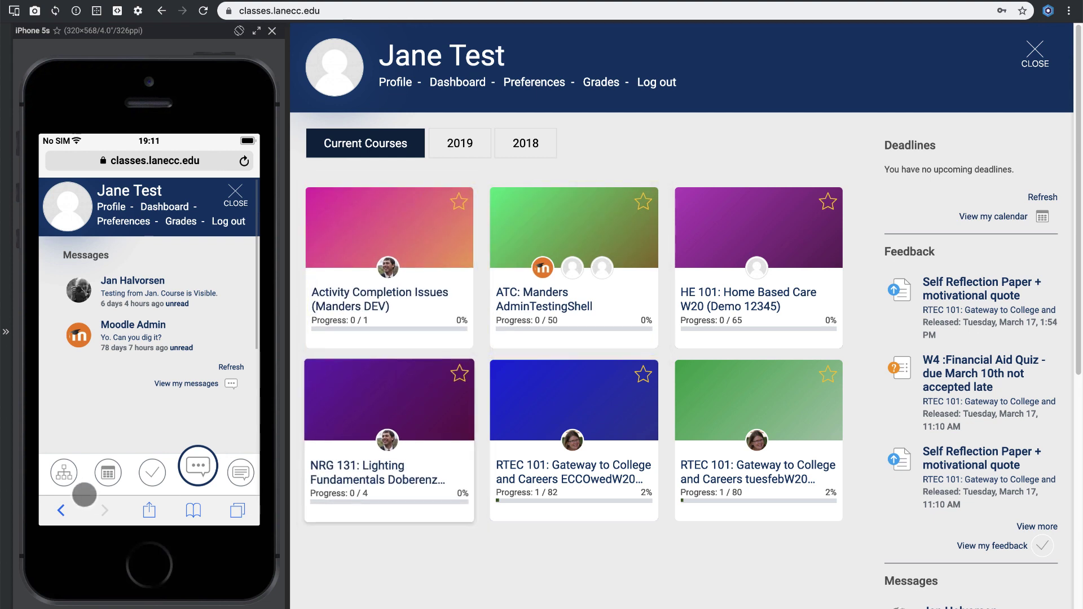
left_click(64, 472)
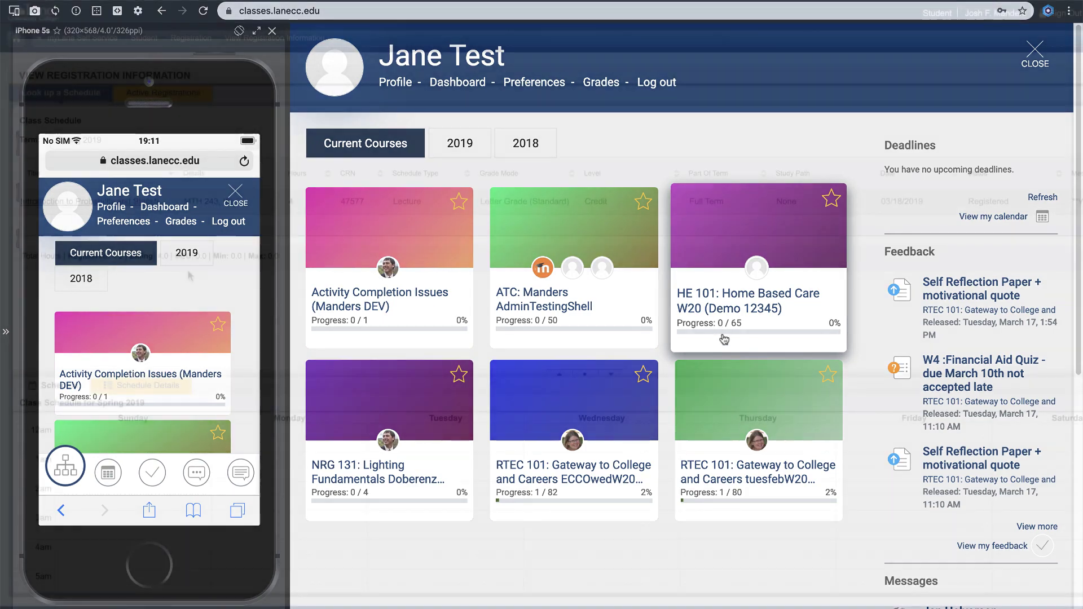
- Open the statistics course's class details and view its instructor and meeting times
left_click(89, 202)
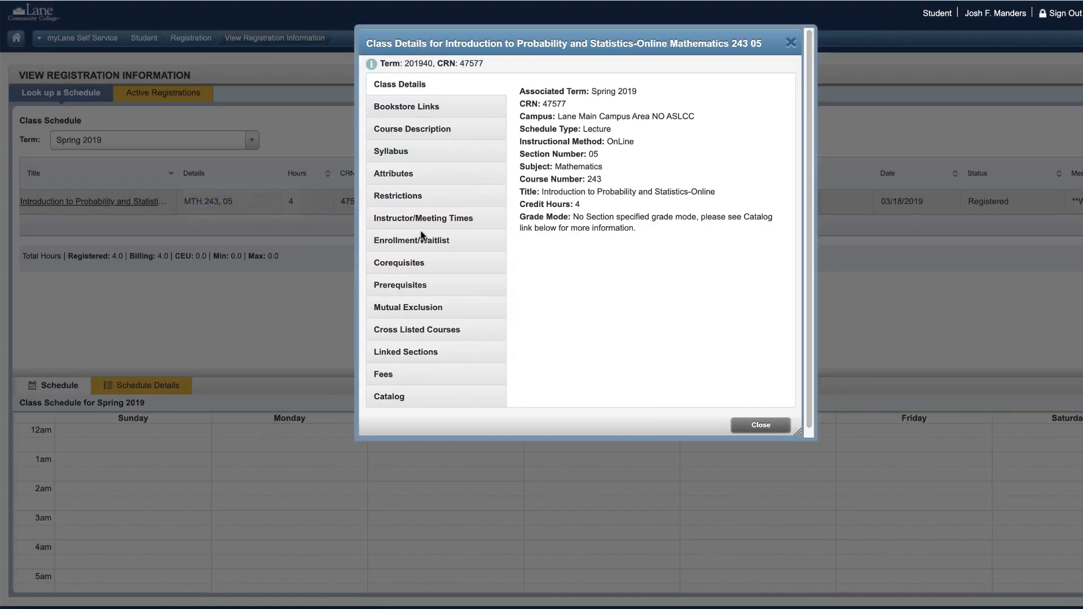
left_click(403, 221)
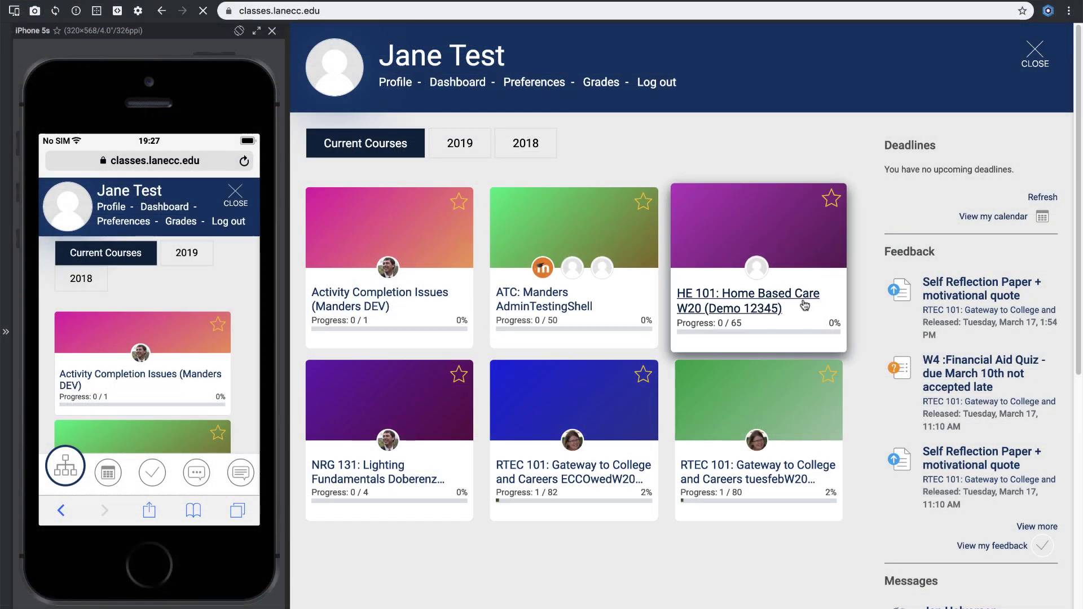
- Open HE 101: Home Based Care and advance its tour through user menu, messages, notifications, navigation
left_click(805, 305)
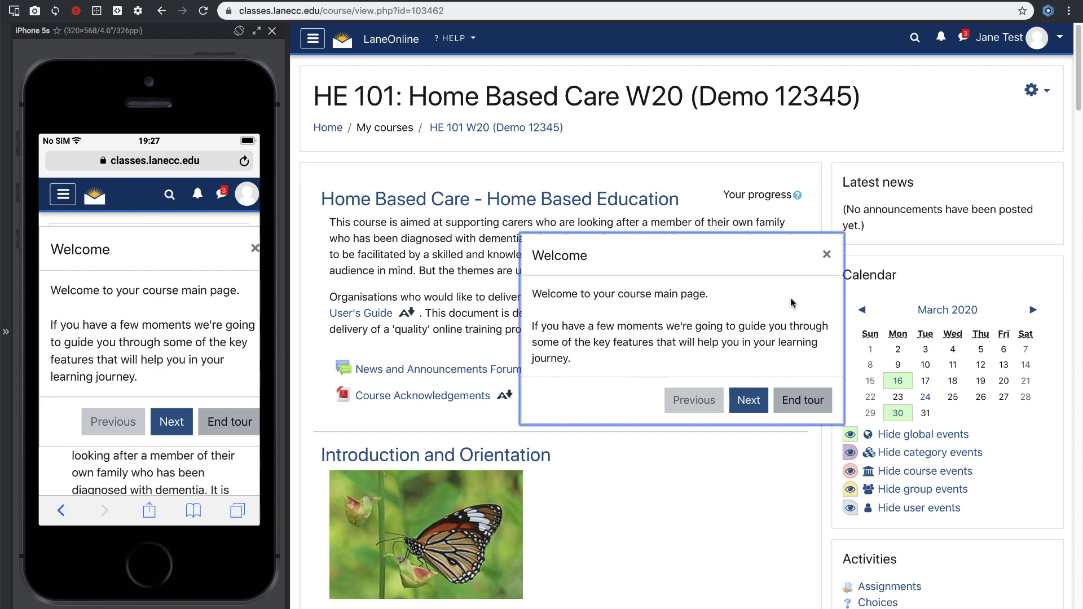
left_click(749, 400)
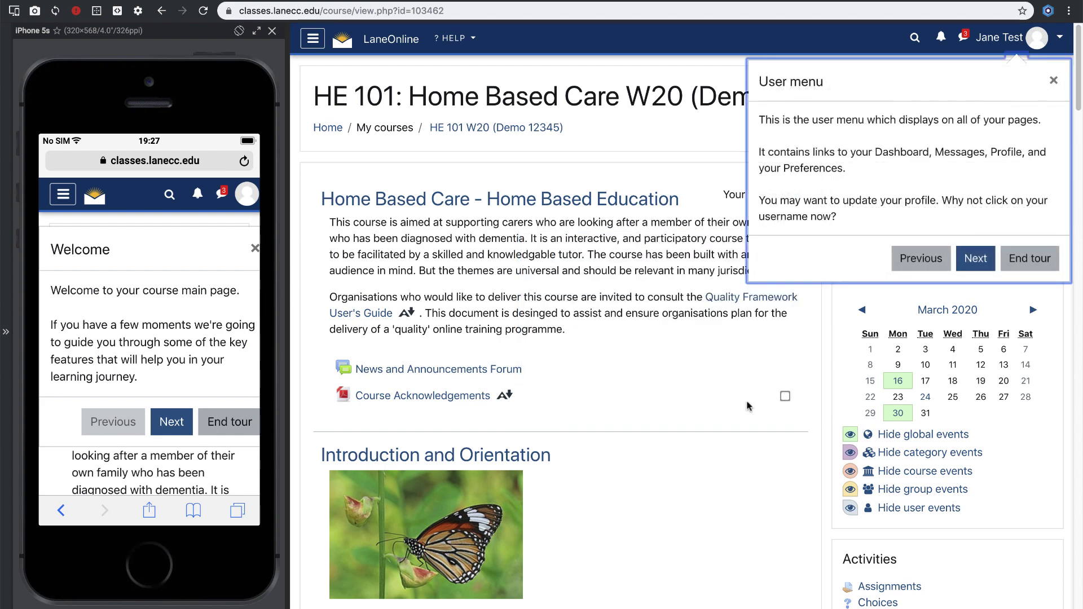
left_click(989, 262)
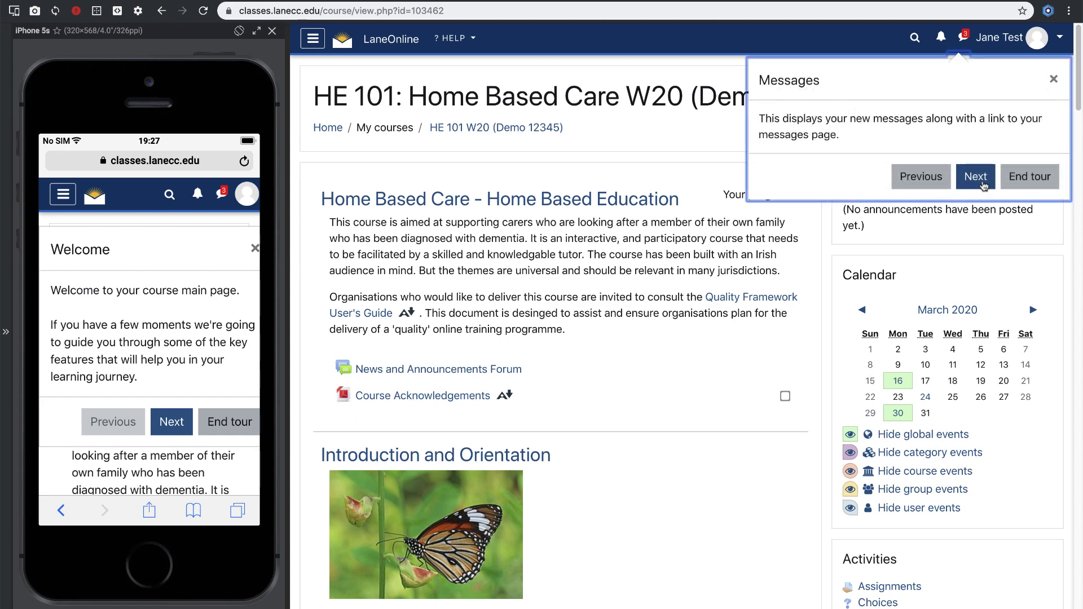
left_click(983, 184)
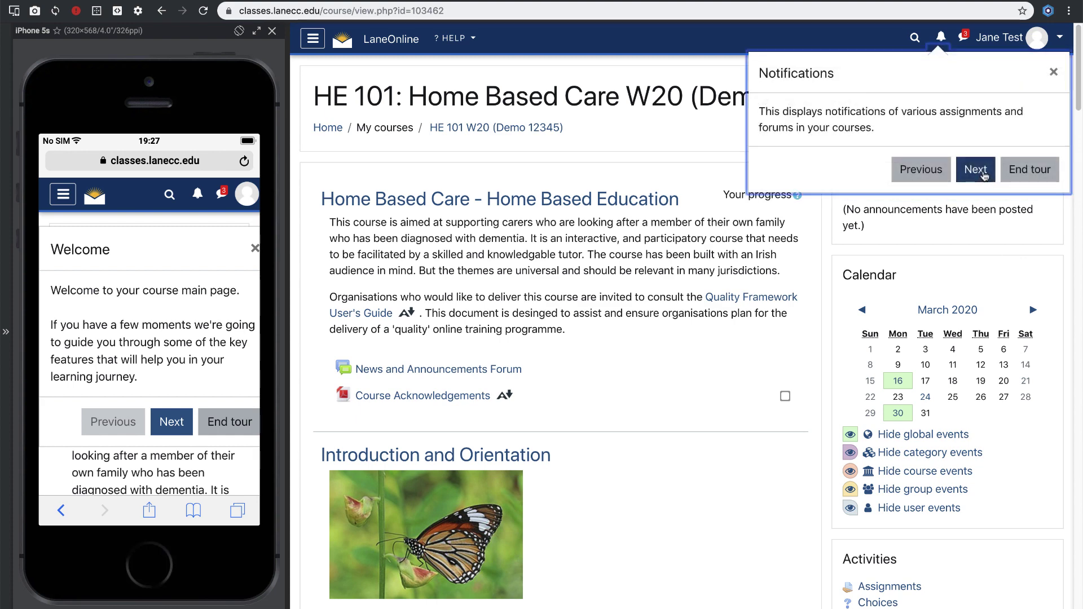
left_click(984, 181)
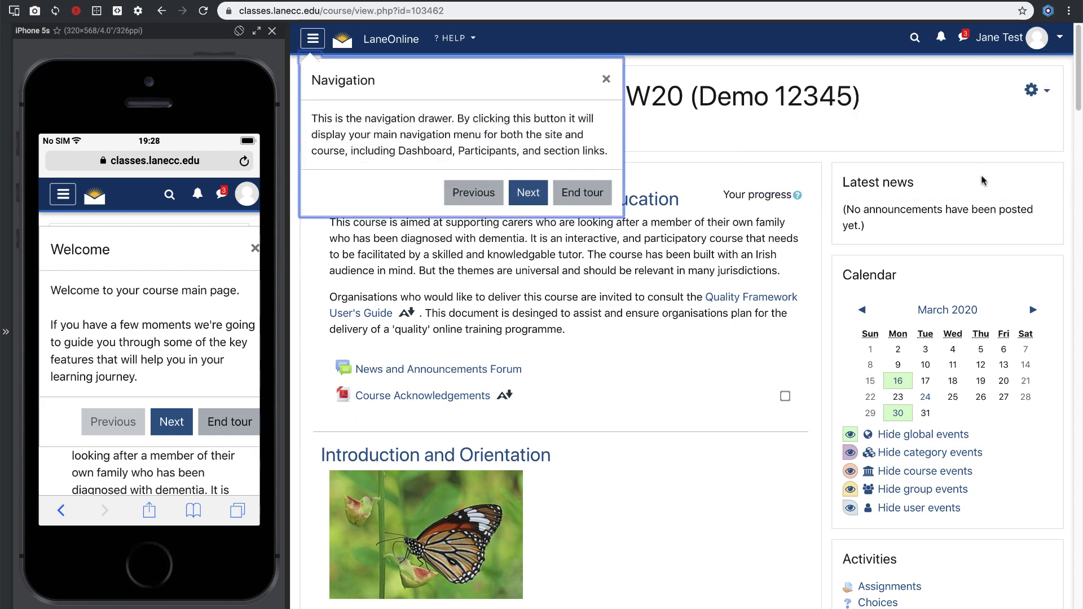
left_click(312, 39)
left_click(313, 38)
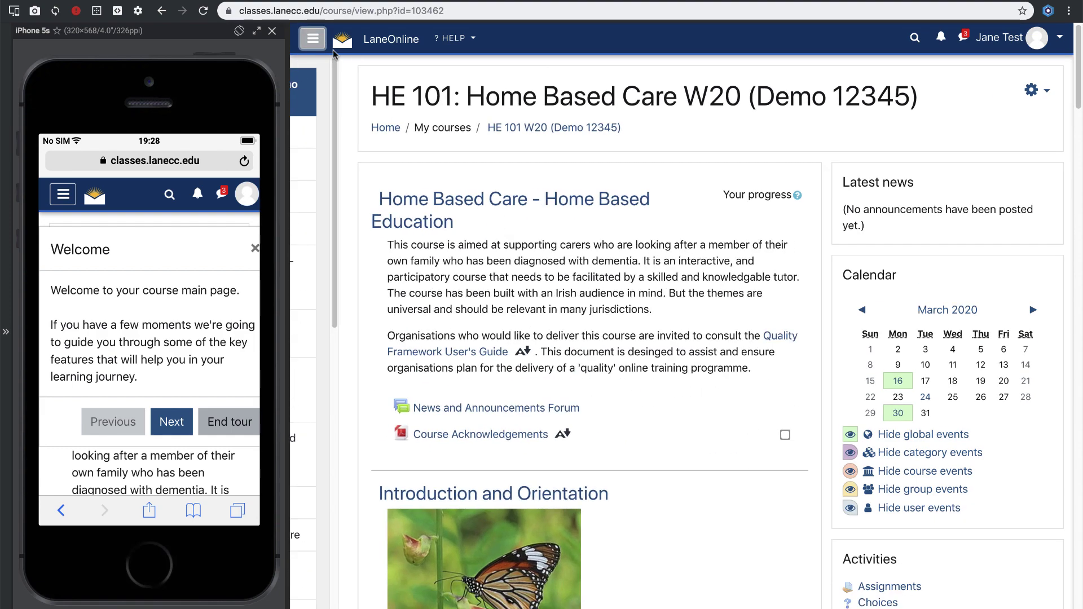
- Finish the tour's activities, calendar, search, announcements and recent activity steps, then show help links
left_click(568, 284)
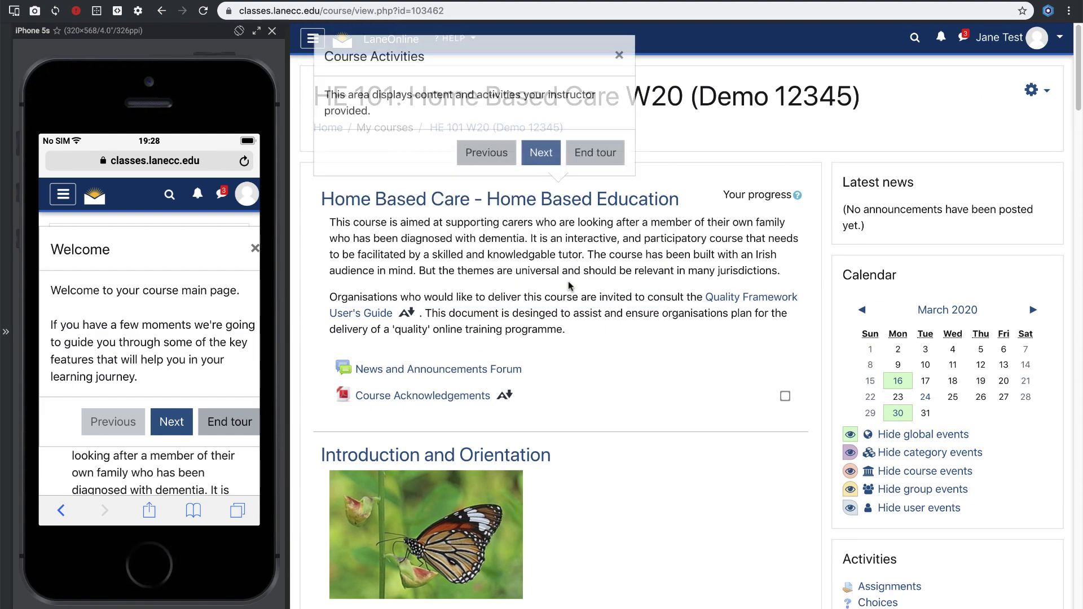
left_click(545, 155)
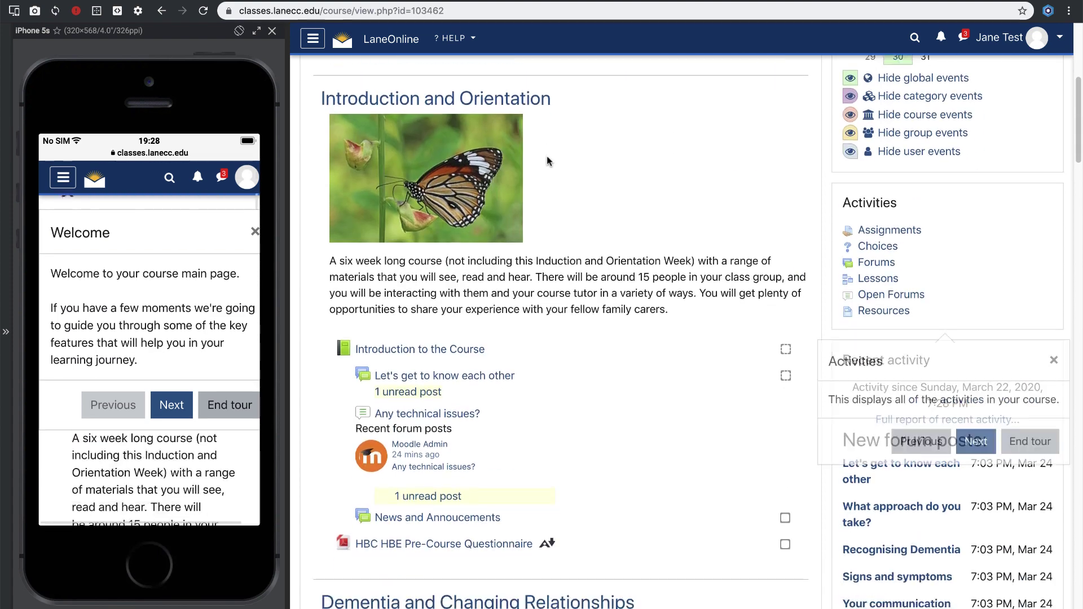
left_click(975, 449)
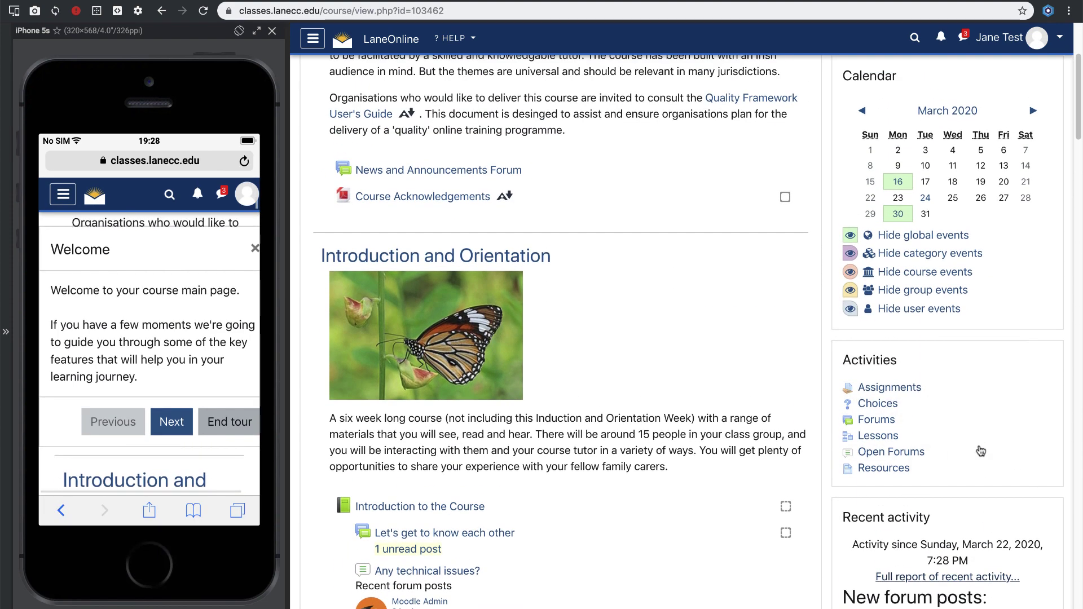
left_click(929, 457)
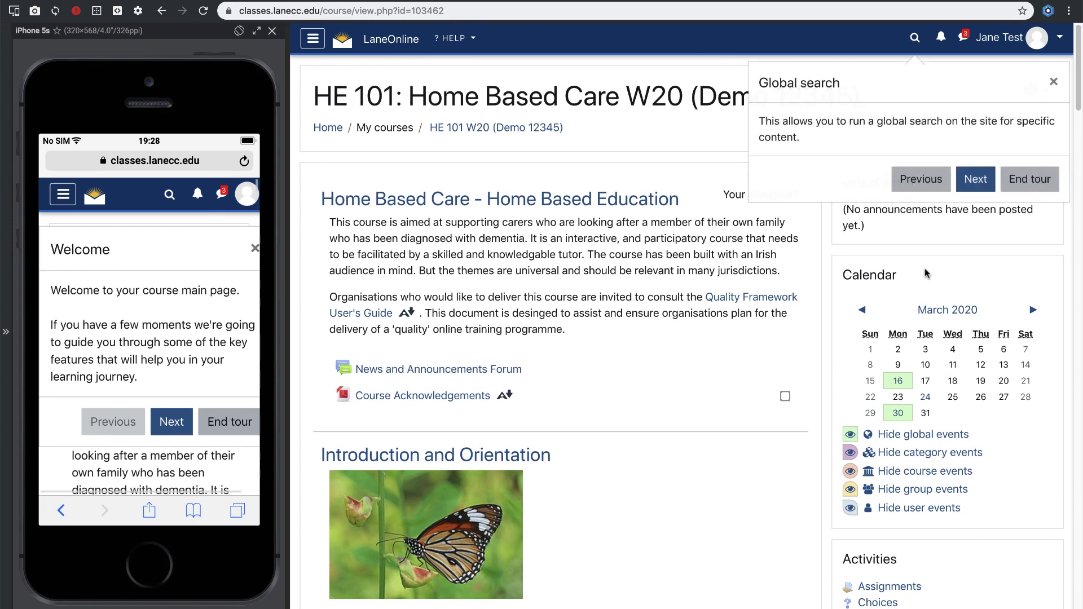
left_click(975, 185)
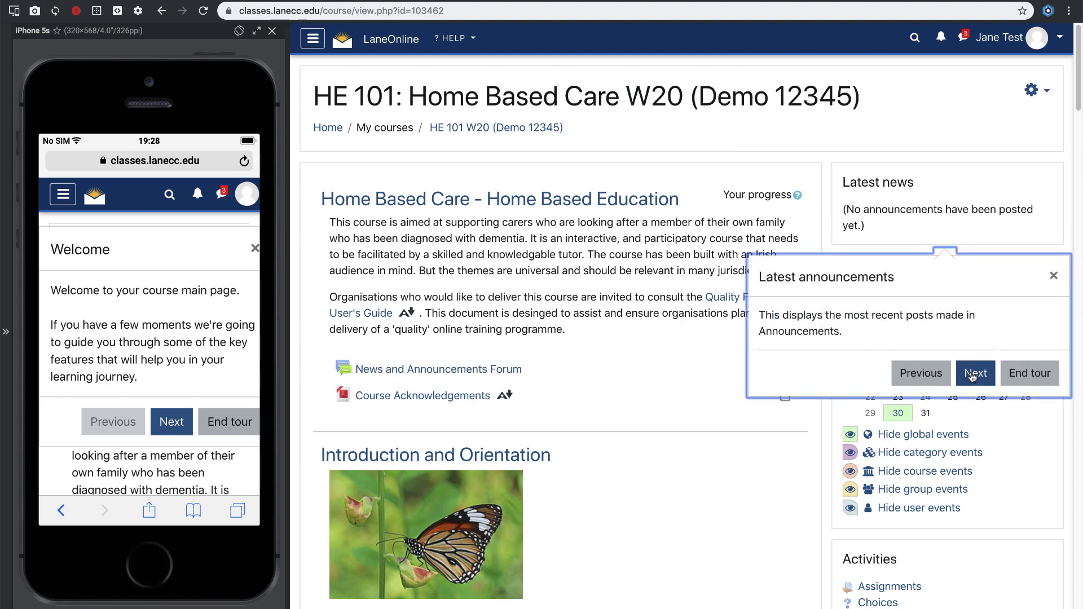
left_click(975, 373)
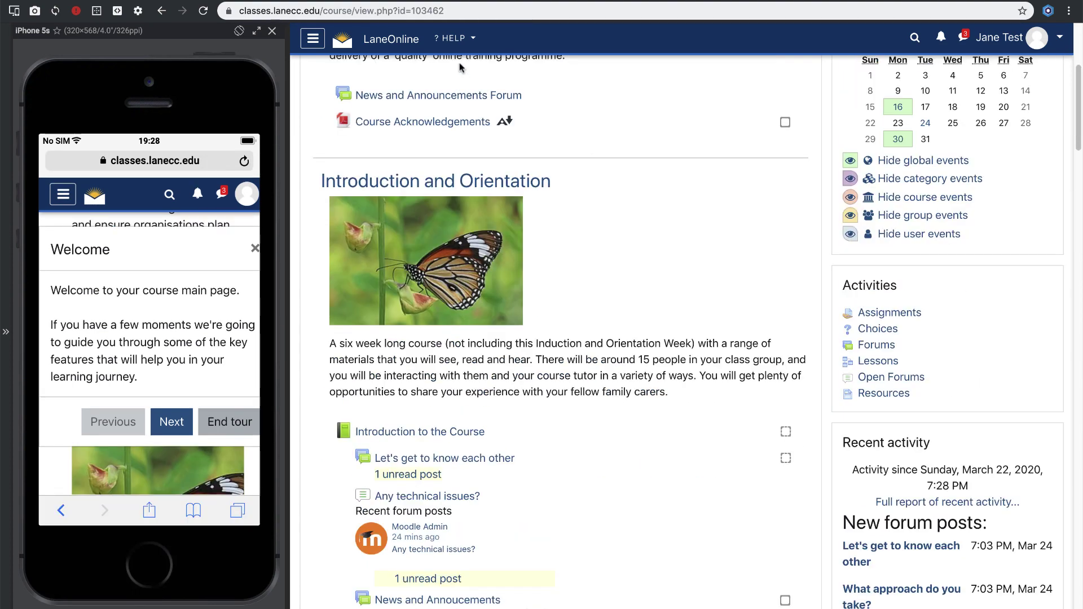
left_click(466, 38)
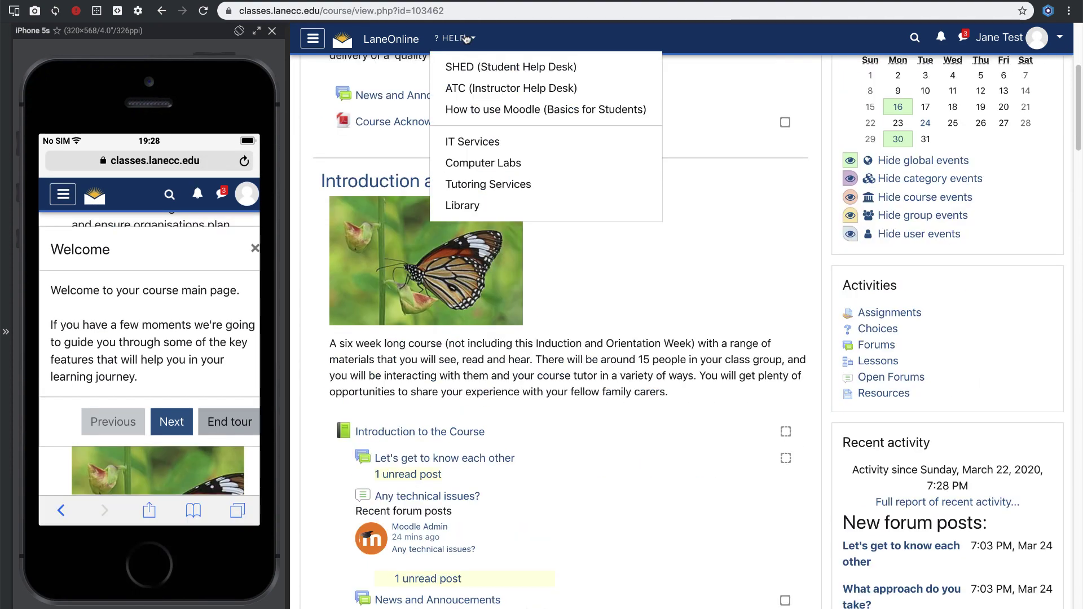
- Close the help links, end the phone's welcome tour, and scroll through the HE 101 page
left_click(665, 272)
scroll(664, 272, "down", 20)
scroll(665, 272, "down", 20)
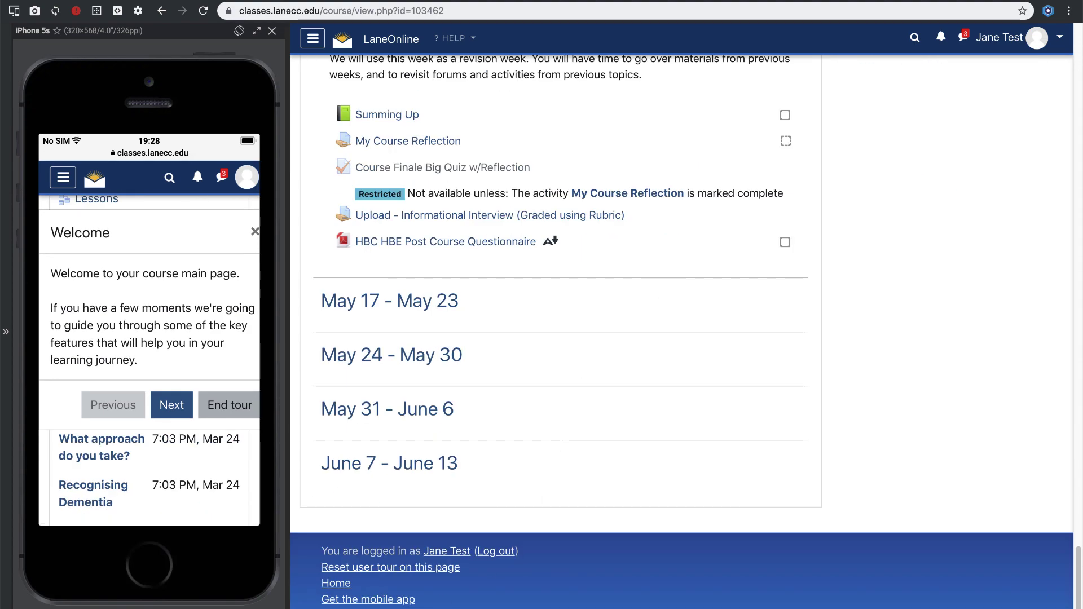
left_click(200, 401)
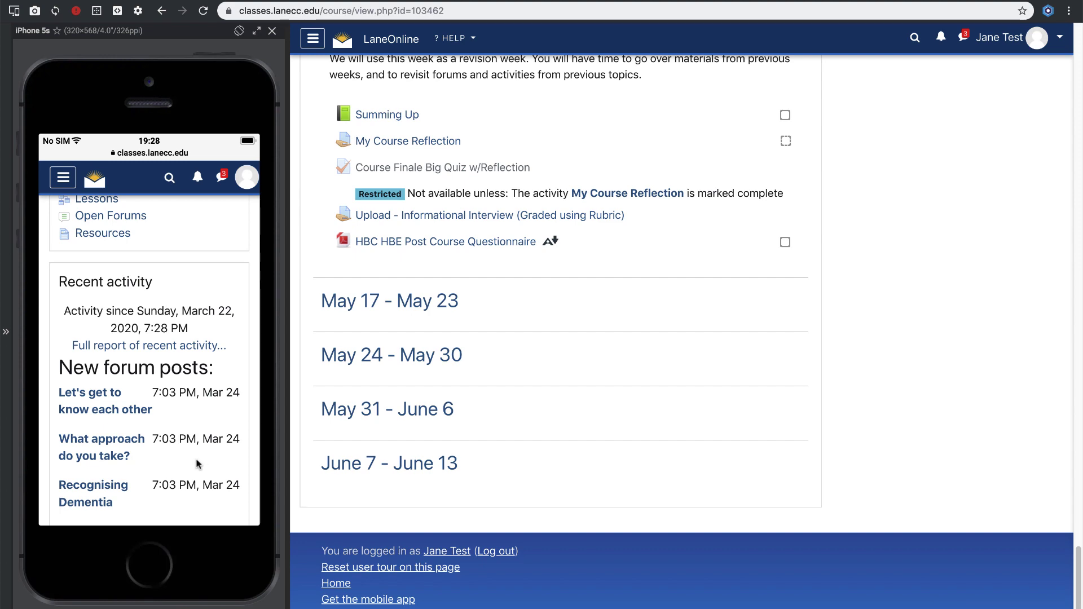
scroll(199, 463, "down", 10)
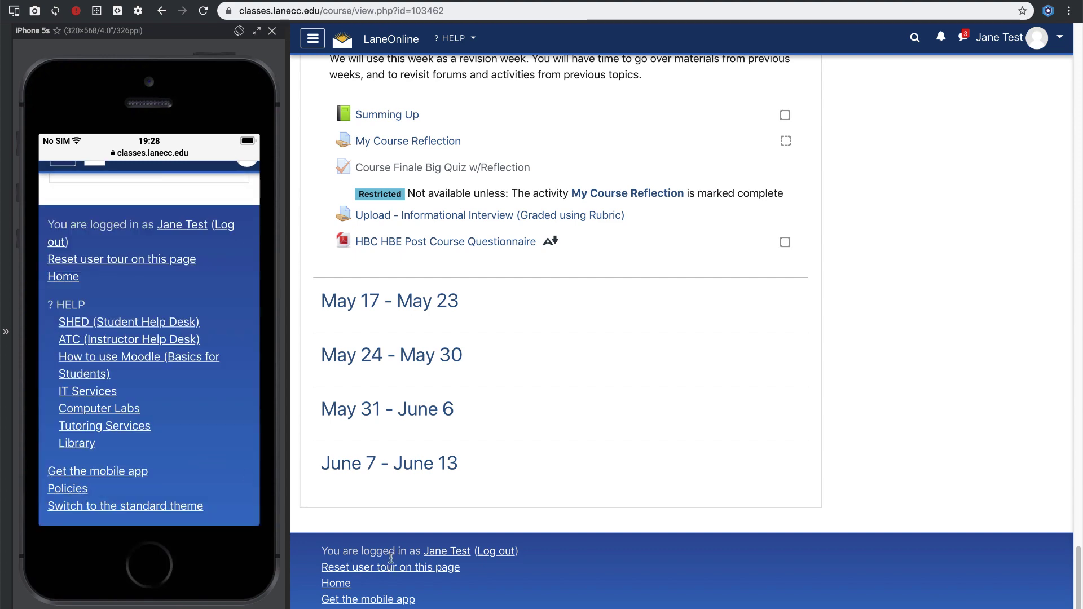
scroll(445, 448, "up", 20)
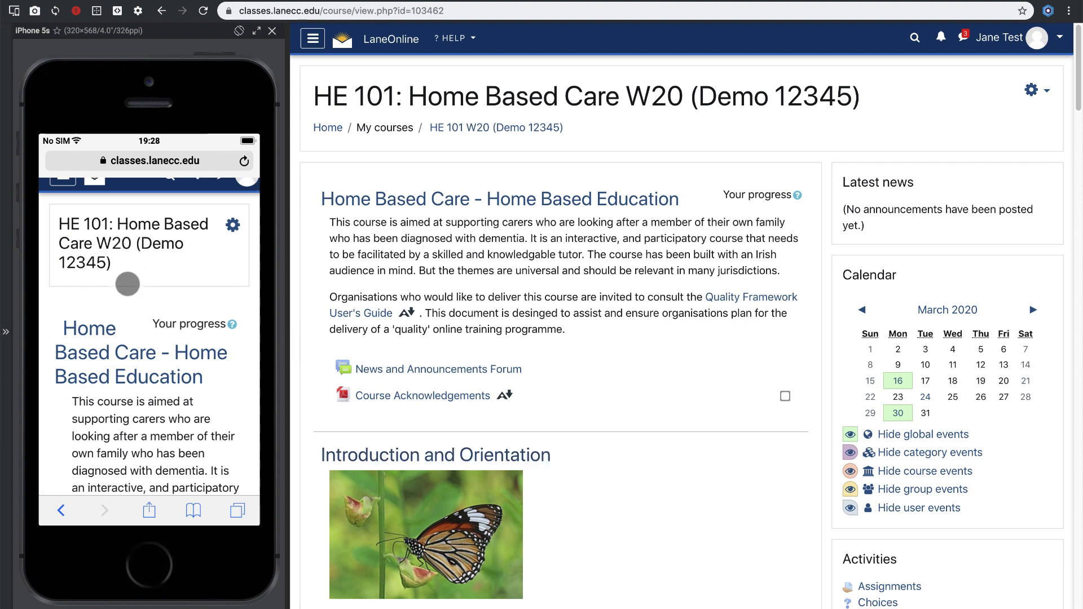
scroll(131, 281, "up", 1)
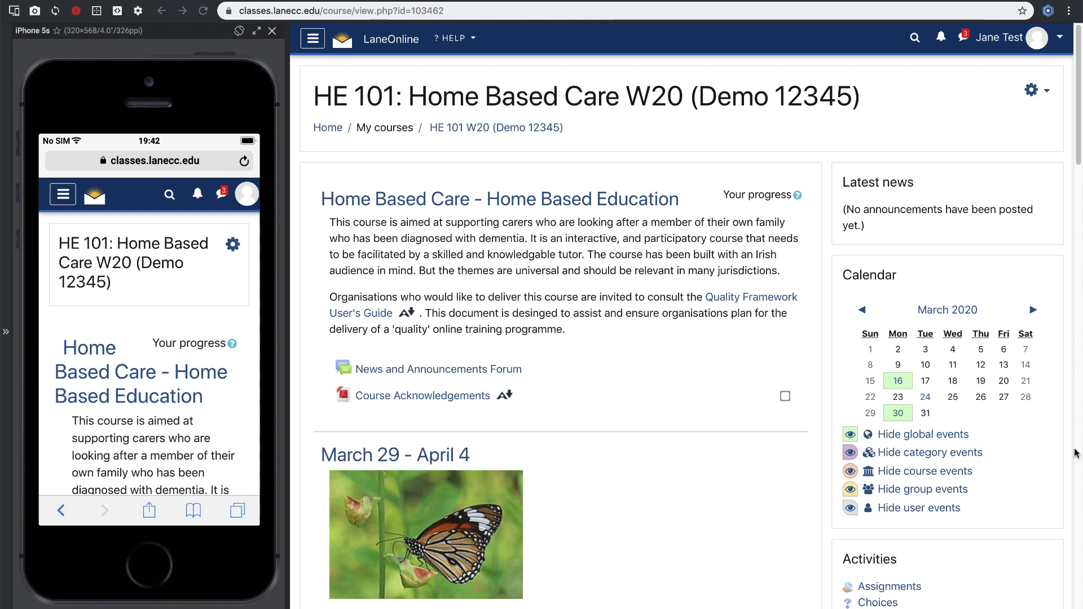
- Scroll through HE 101's weekly sections down to the Not available later weeks
scroll(564, 394, "down", 5)
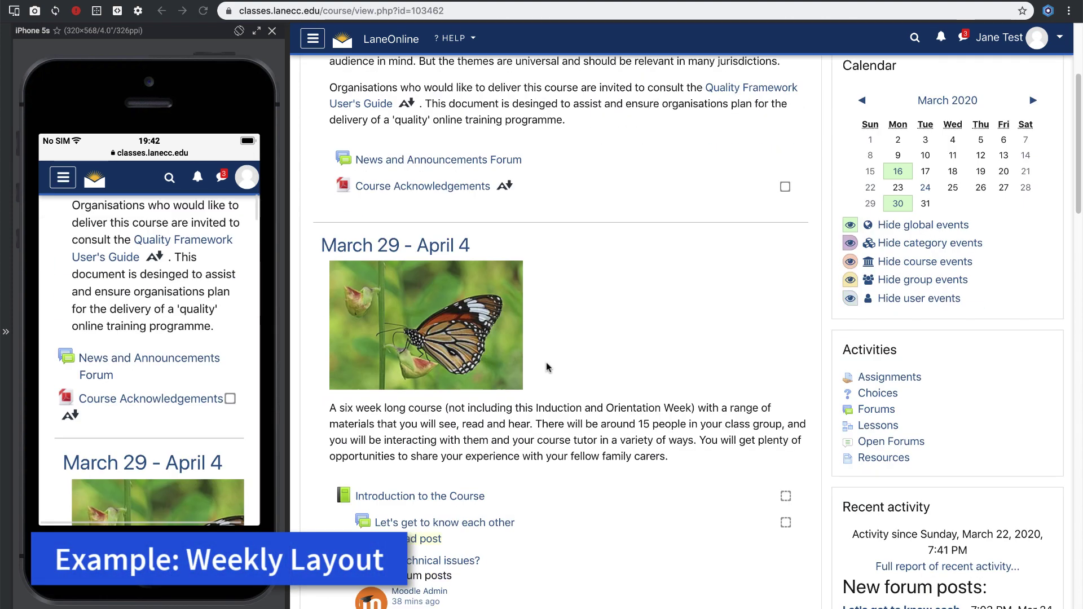
scroll(564, 332, "down", 3)
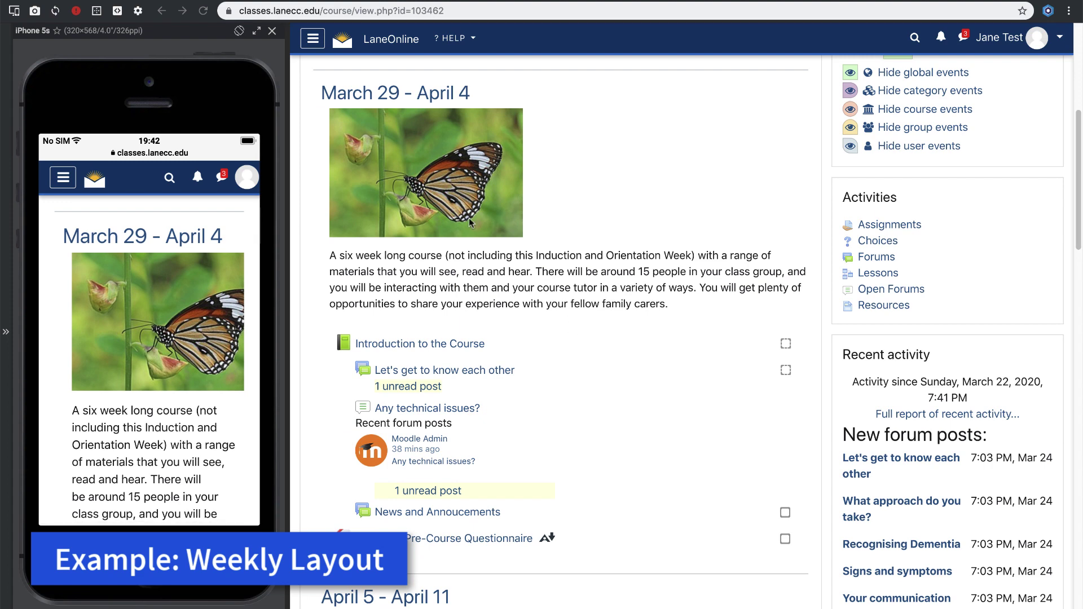
scroll(582, 305, "down", 6)
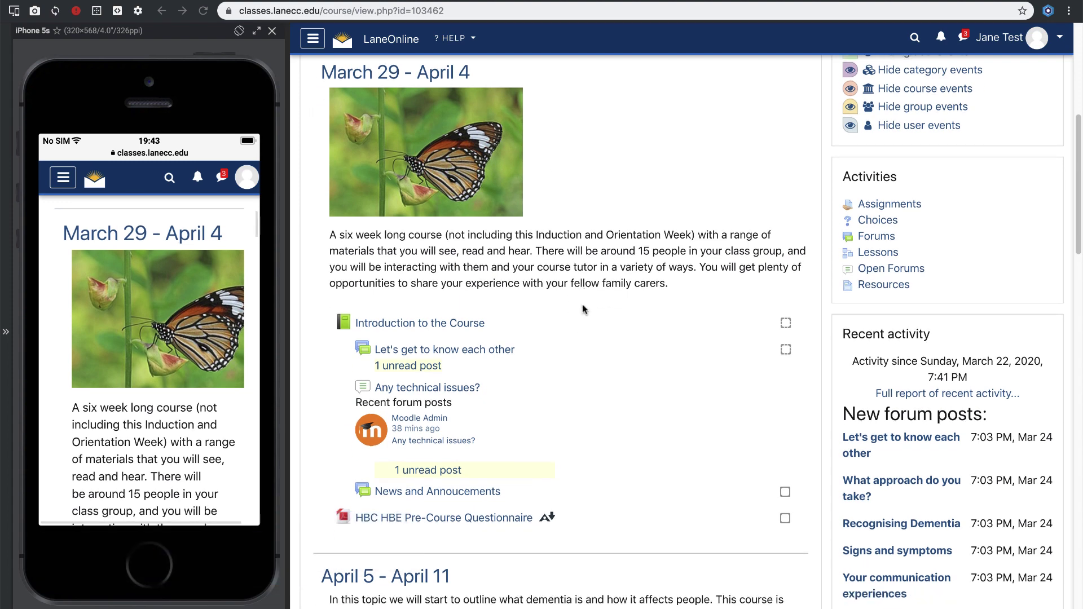
scroll(463, 291, "down", 5)
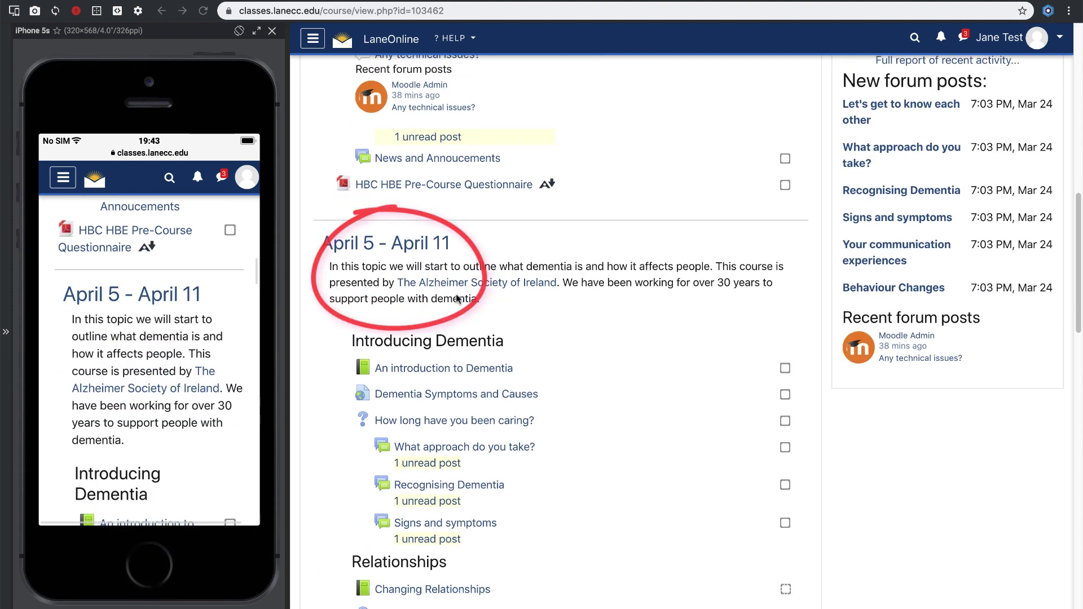
scroll(463, 291, "down", 9)
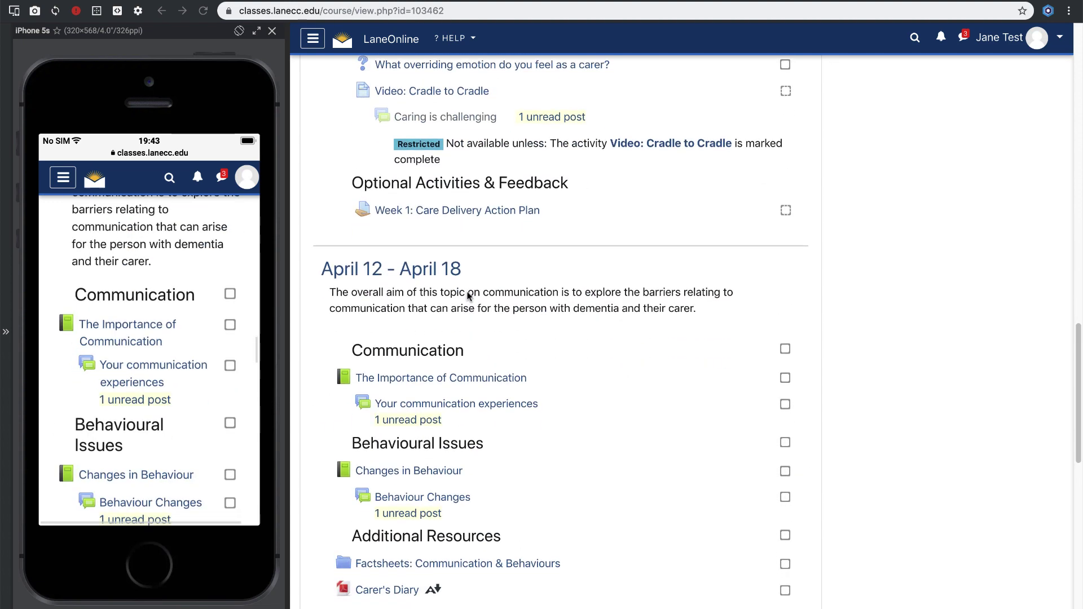
scroll(469, 294, "down", 2)
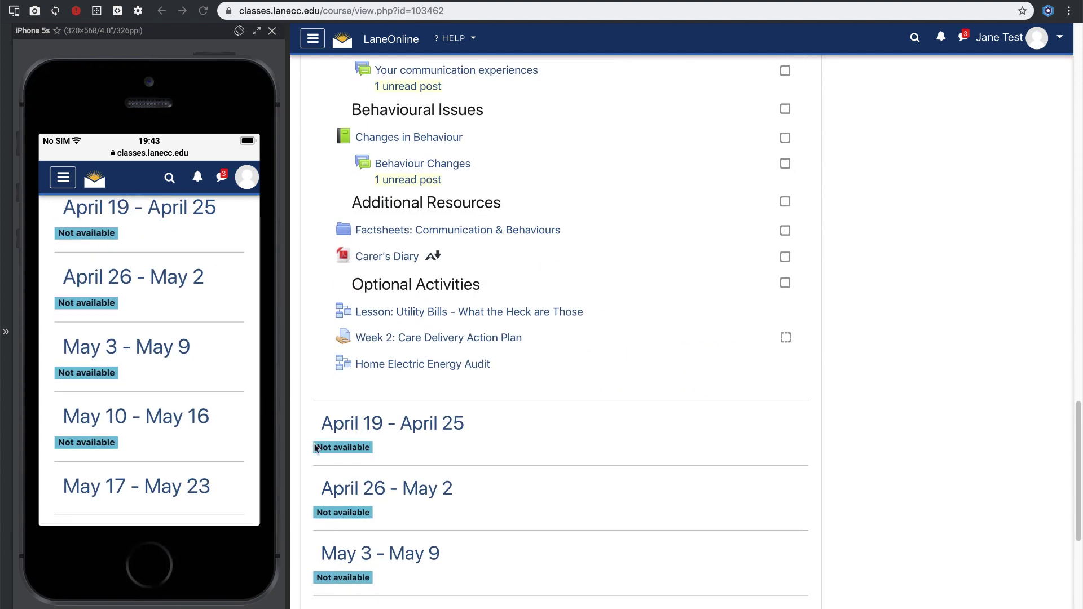
scroll(332, 494, "down", 3)
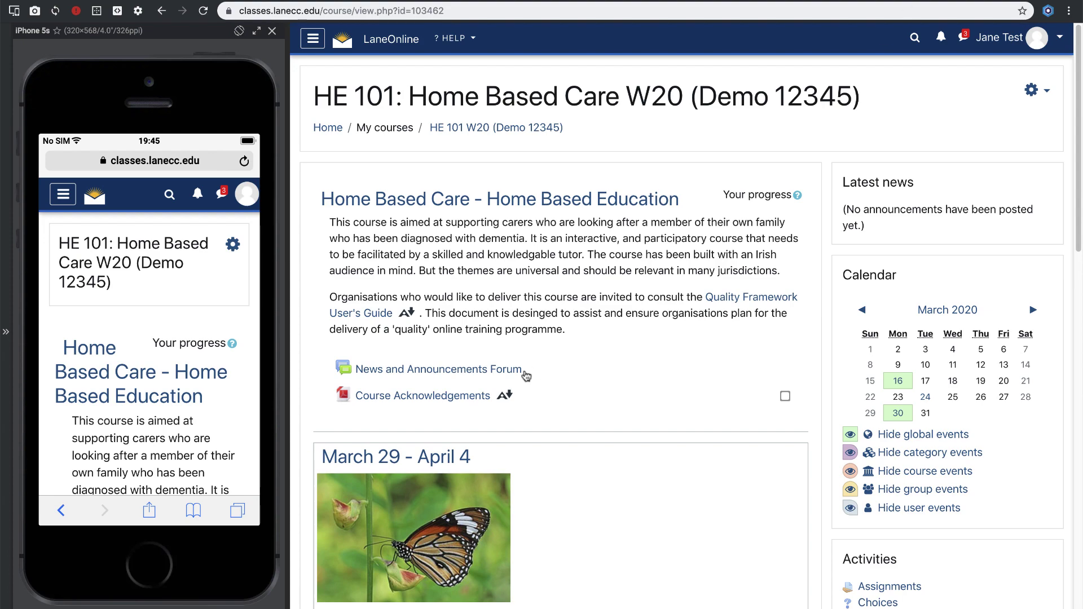
- Open the April 5 - April 11 week page, then highlight the Introduction and Orientation heading
scroll(526, 375, "down", 9)
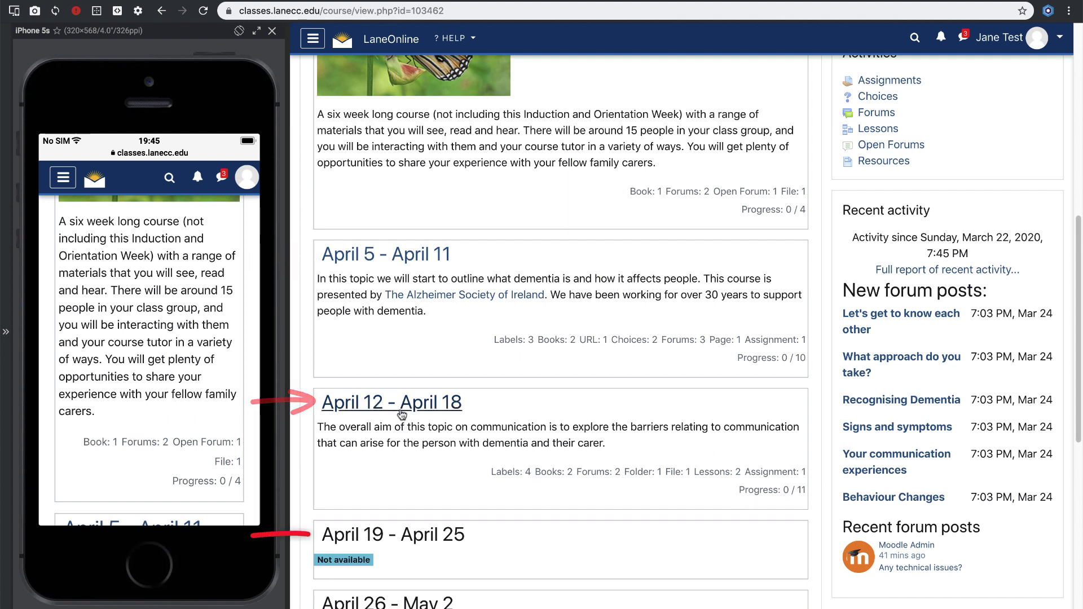
left_click(402, 257)
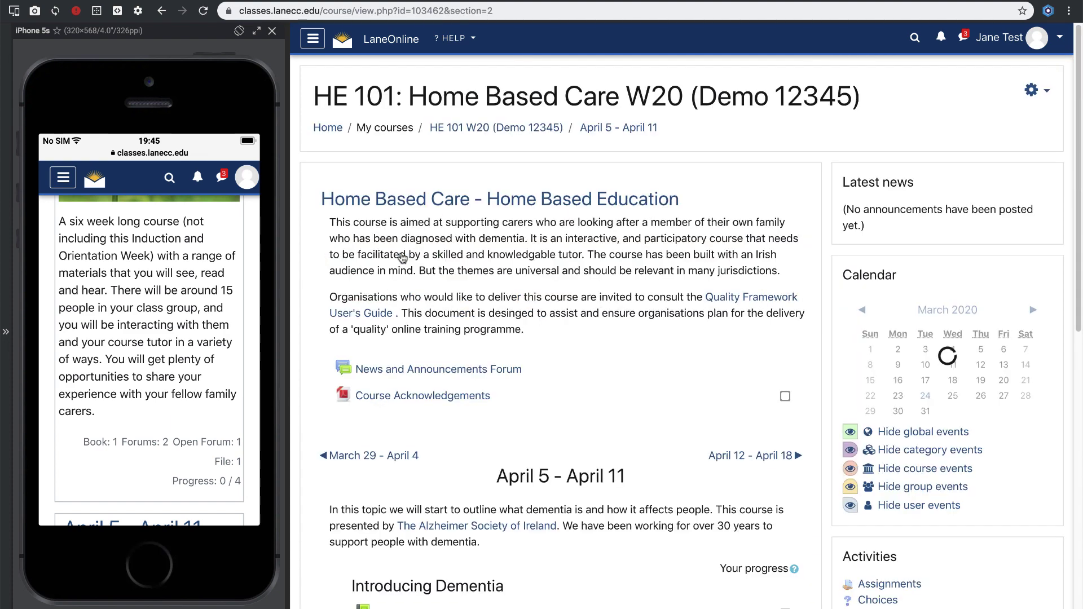
scroll(446, 252, "down", 5)
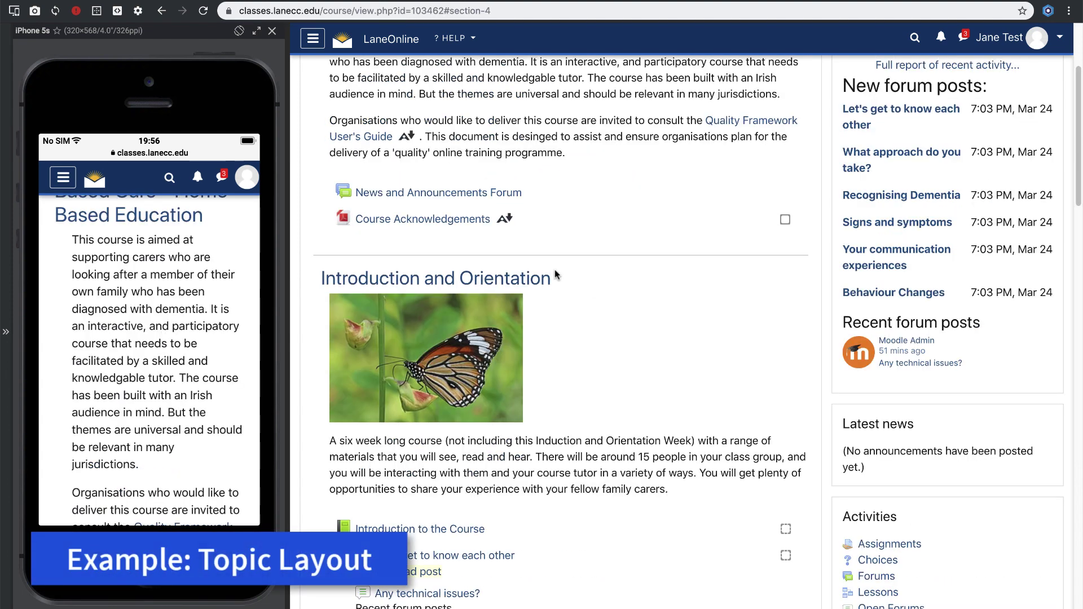
left_click_drag(556, 274, 306, 286)
- Browse the topic sections, highlighting headings such as Communication and Changes in Behaviour
scroll(345, 312, "down", 5)
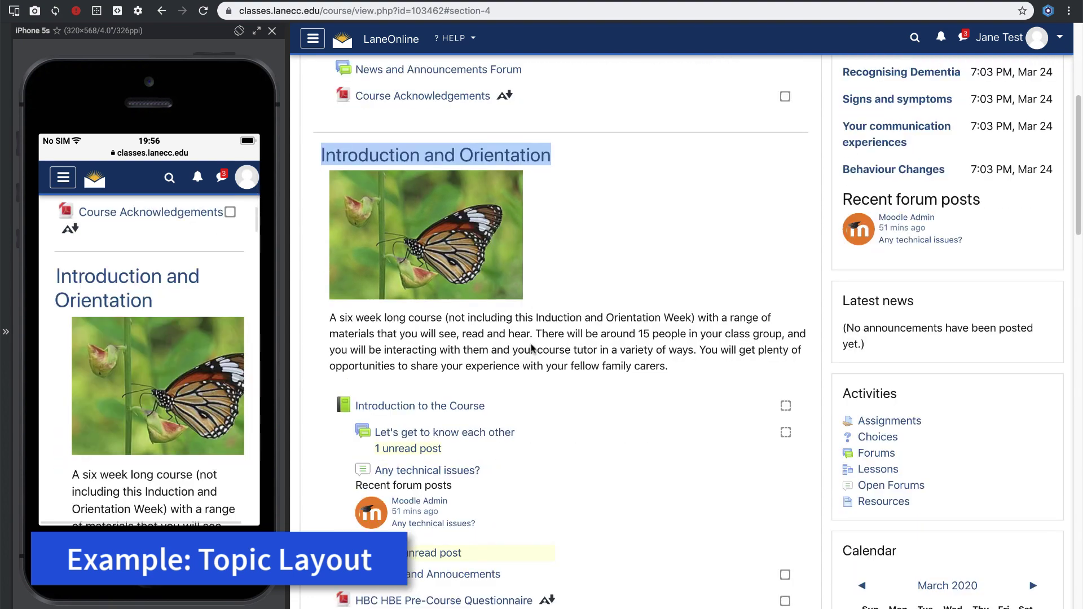
scroll(531, 349, "down", 3)
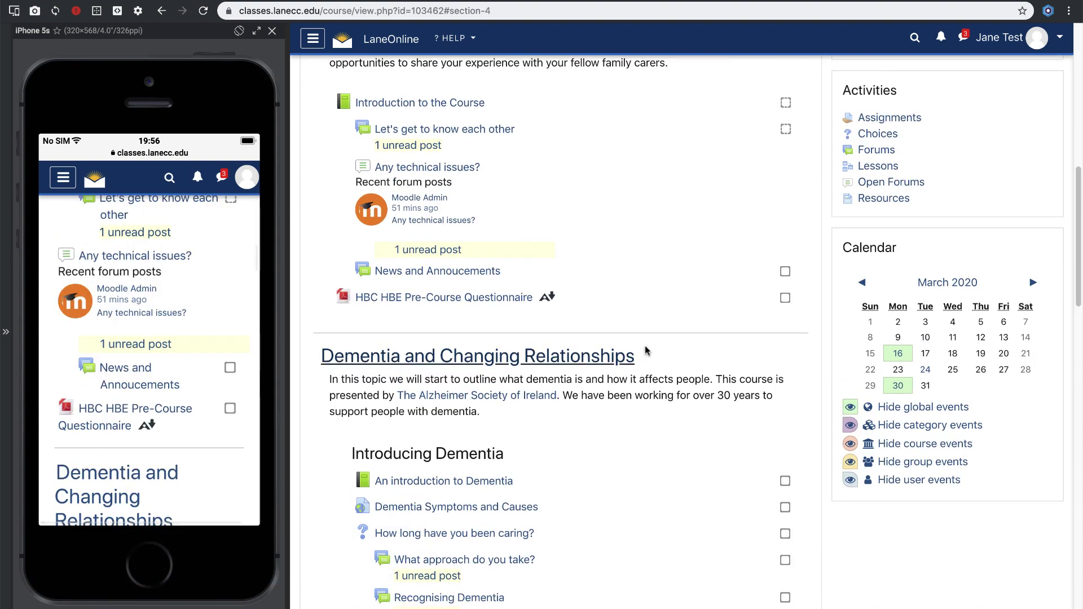
left_click_drag(635, 356, 319, 354)
scroll(632, 468, "down", 9)
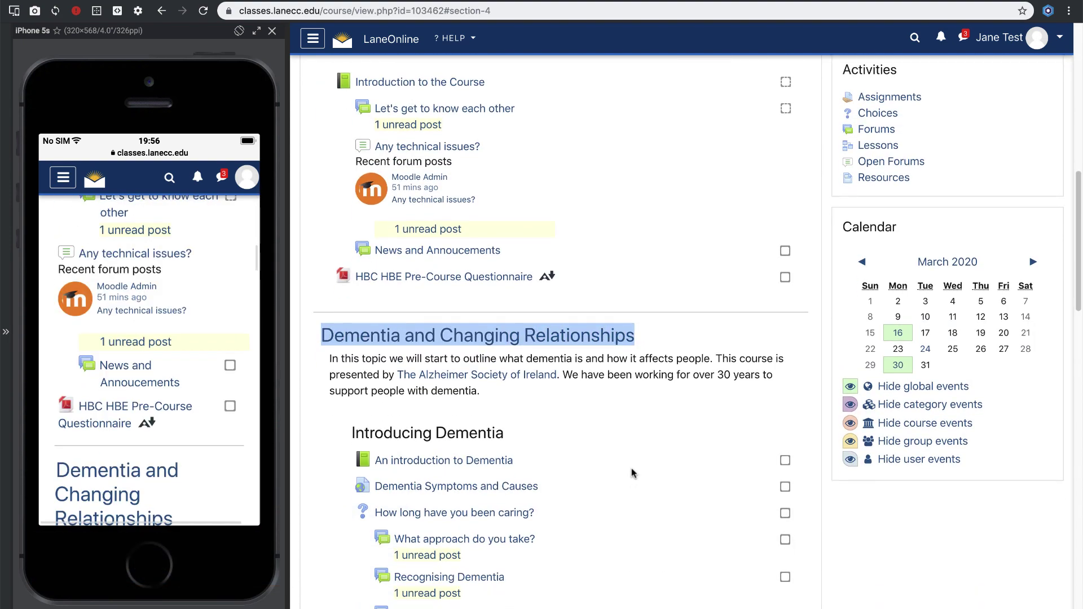
scroll(632, 461, "down", 3)
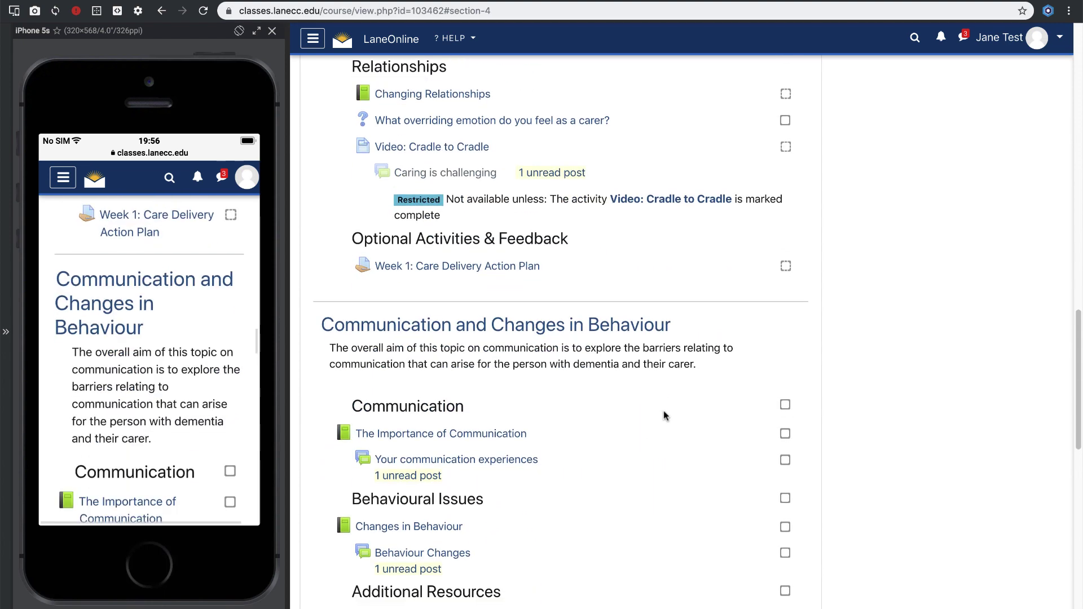
triple_click(694, 276)
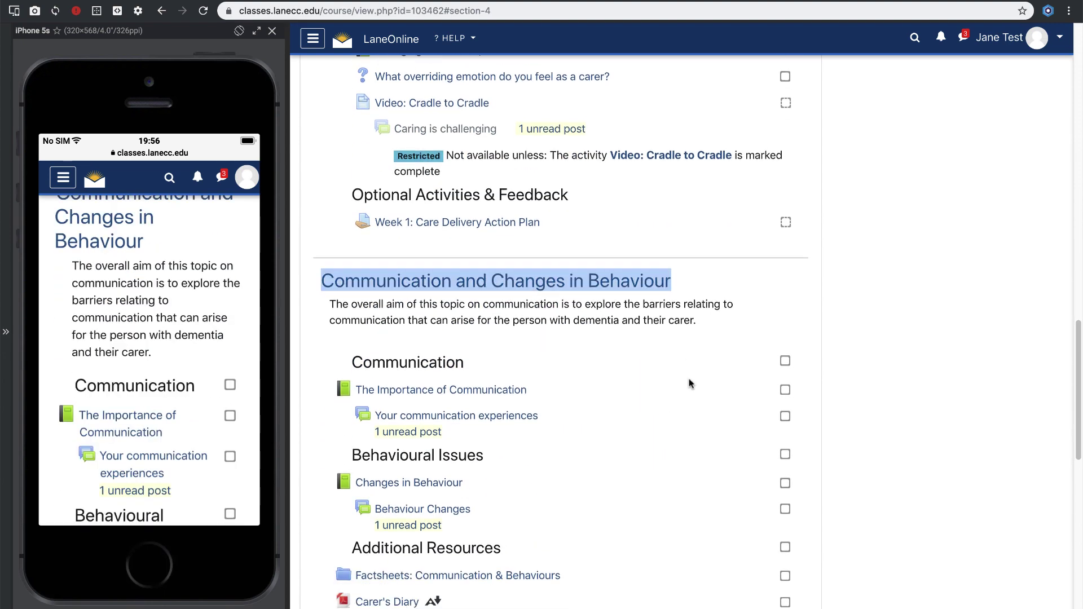
- Open the Dementia and Changing Relationships topic on its own page and highlight its heading
scroll(690, 381, "down", 2)
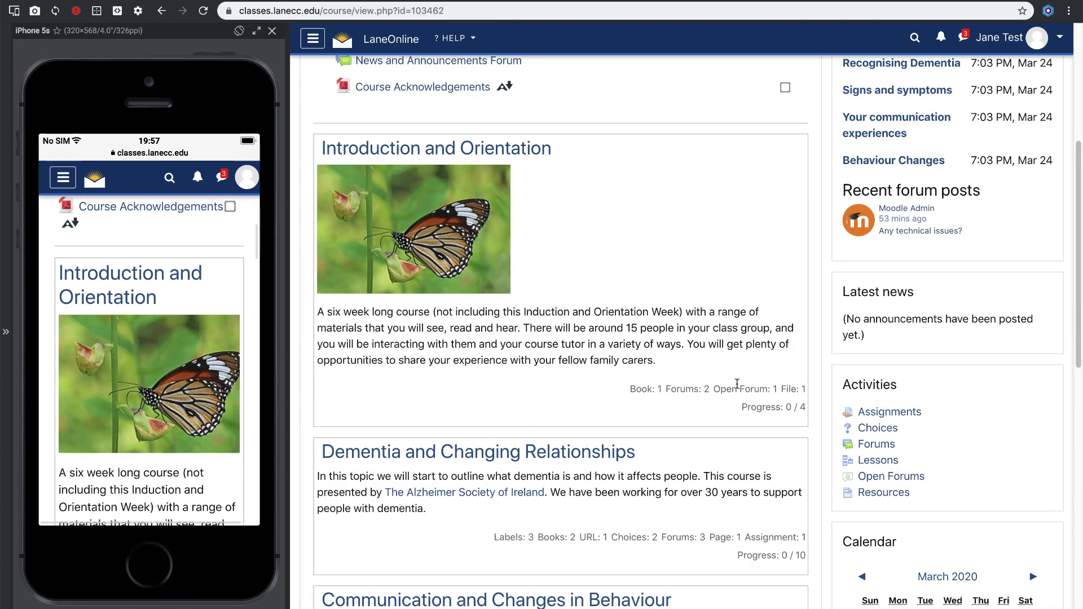
scroll(683, 395, "down", 2)
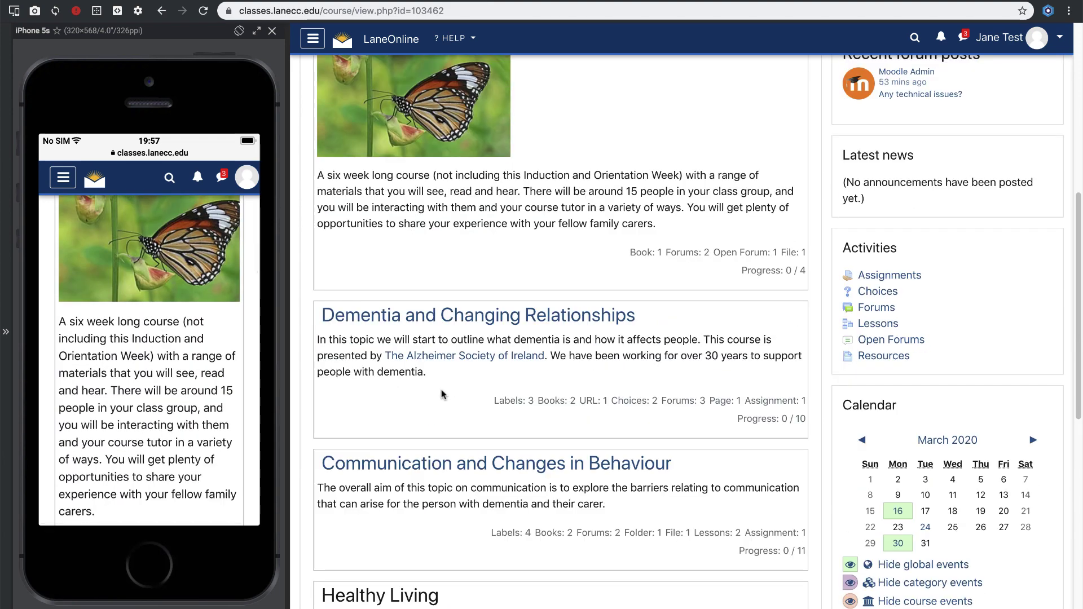
left_click(471, 325)
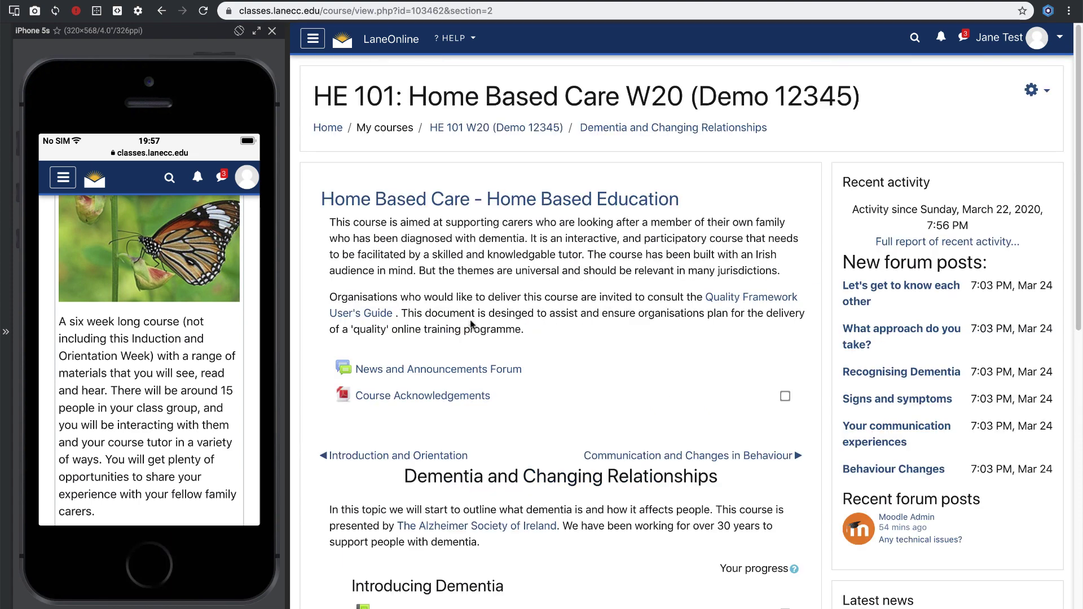
left_click_drag(709, 476, 396, 484)
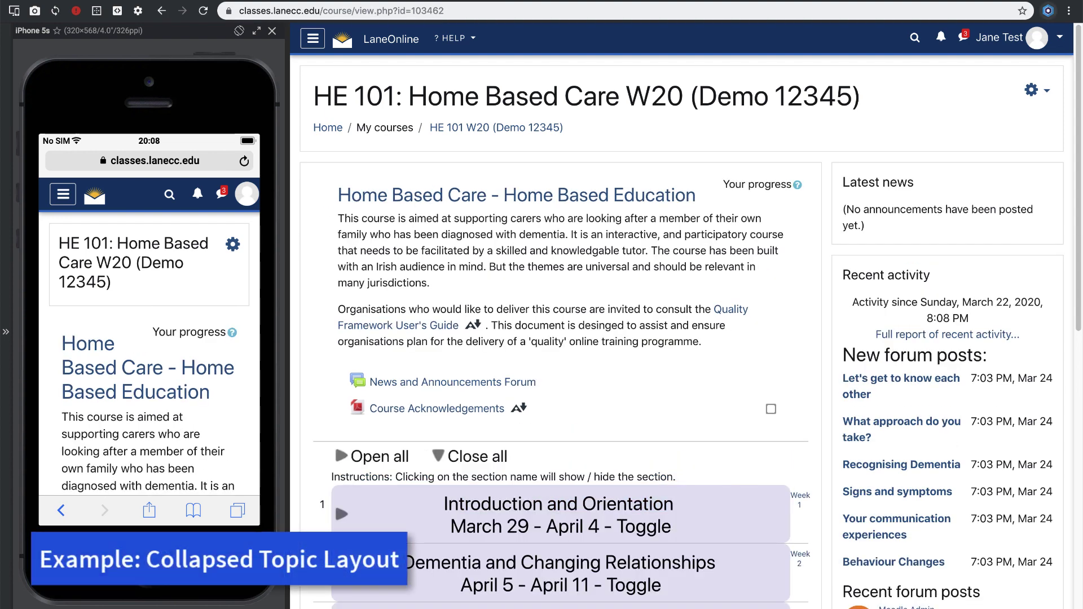
- Expand the May 17 - May 23 and Introduction and Orientation sections in the phone view
scroll(784, 371, "down", 6)
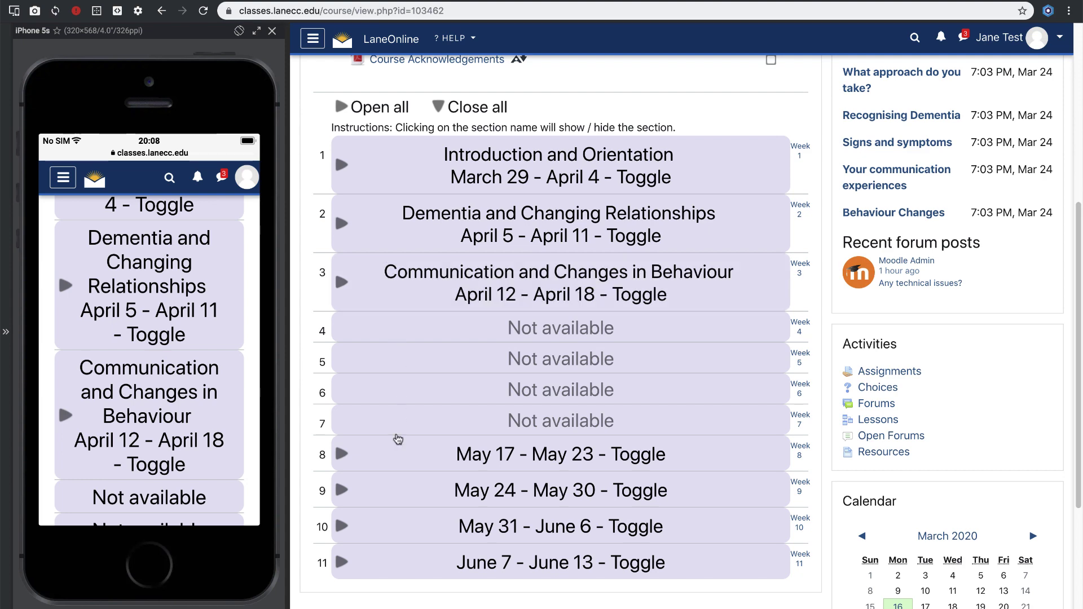
left_click(410, 449)
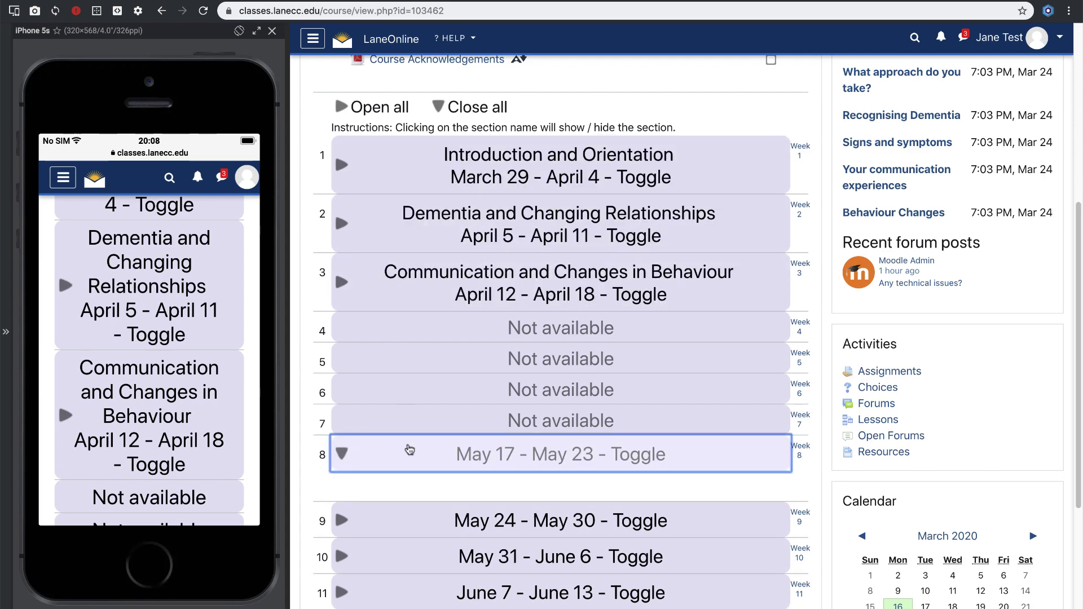
left_click(391, 175)
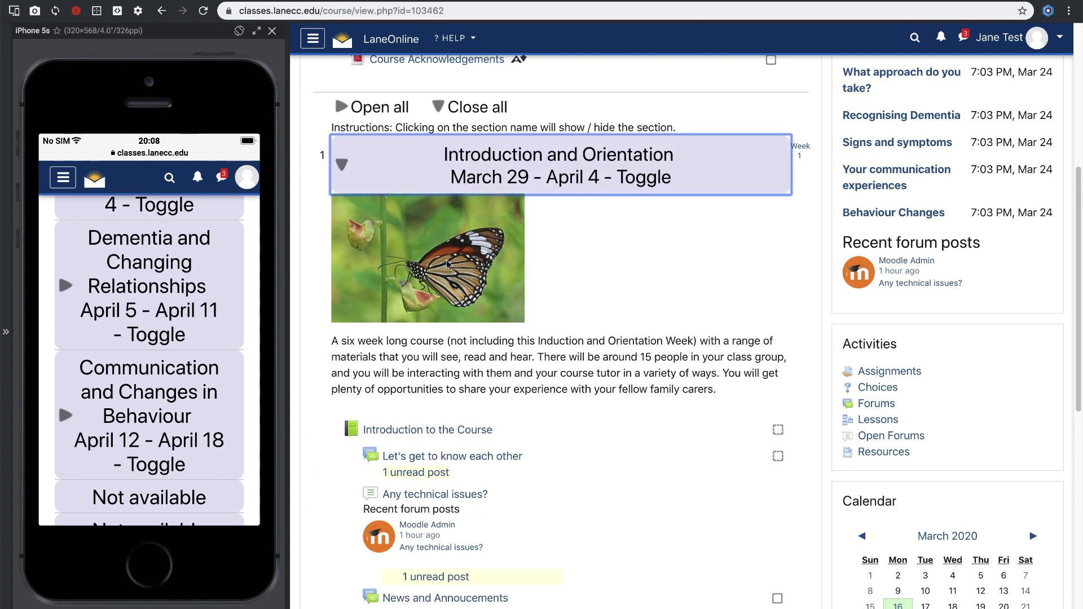
- Expand the Dementia and Changing Relationships week to show its activities
scroll(484, 387, "down", 1)
scroll(484, 387, "up", 3)
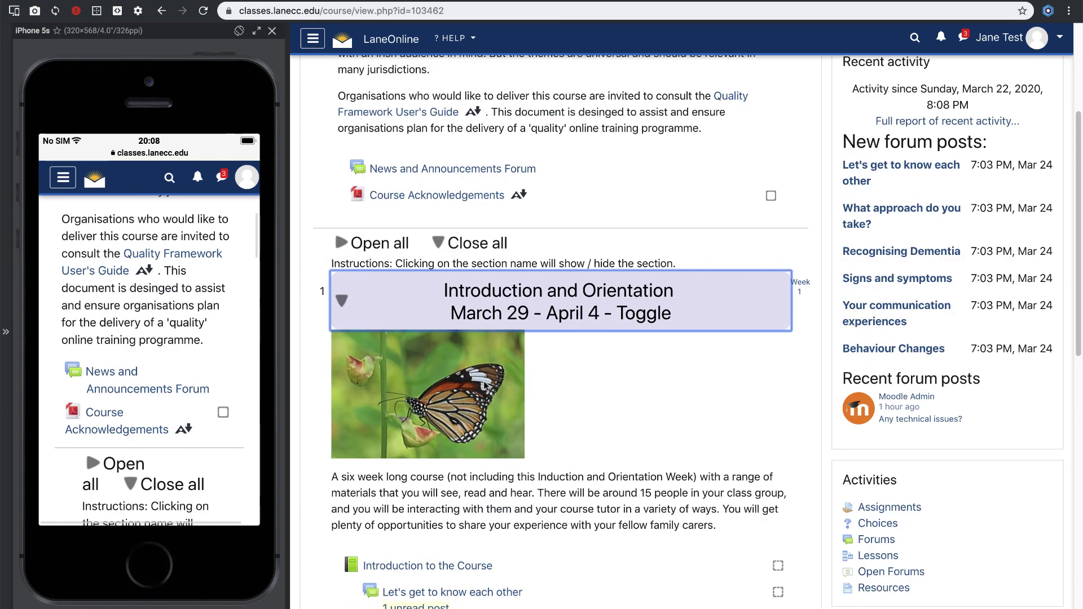
scroll(484, 386, "down", 2)
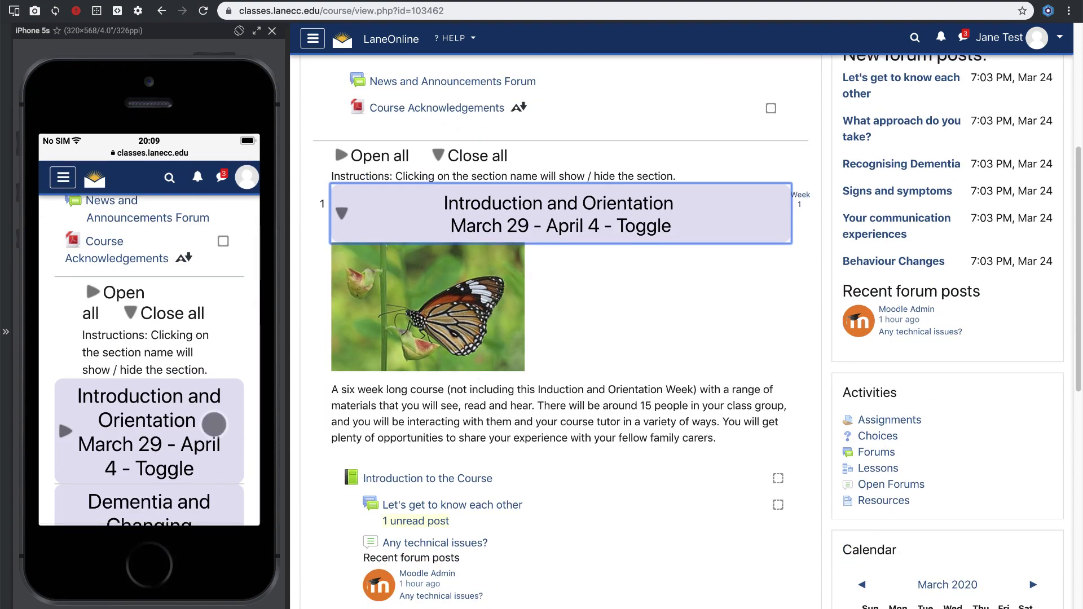
left_click_drag(147, 434, 174, 321)
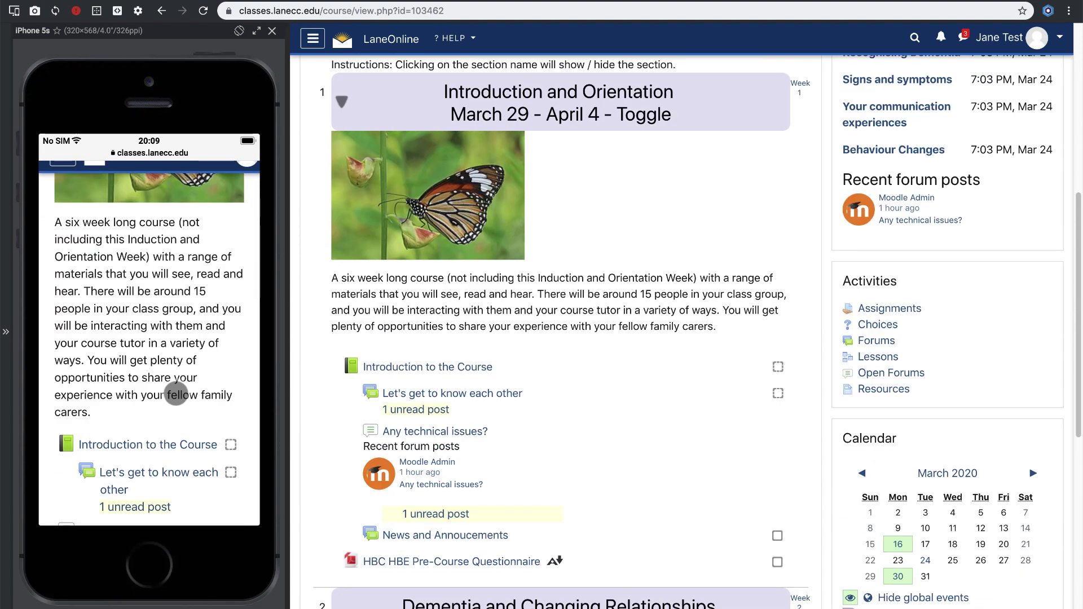
scroll(176, 394, "down", 4)
left_click(175, 395)
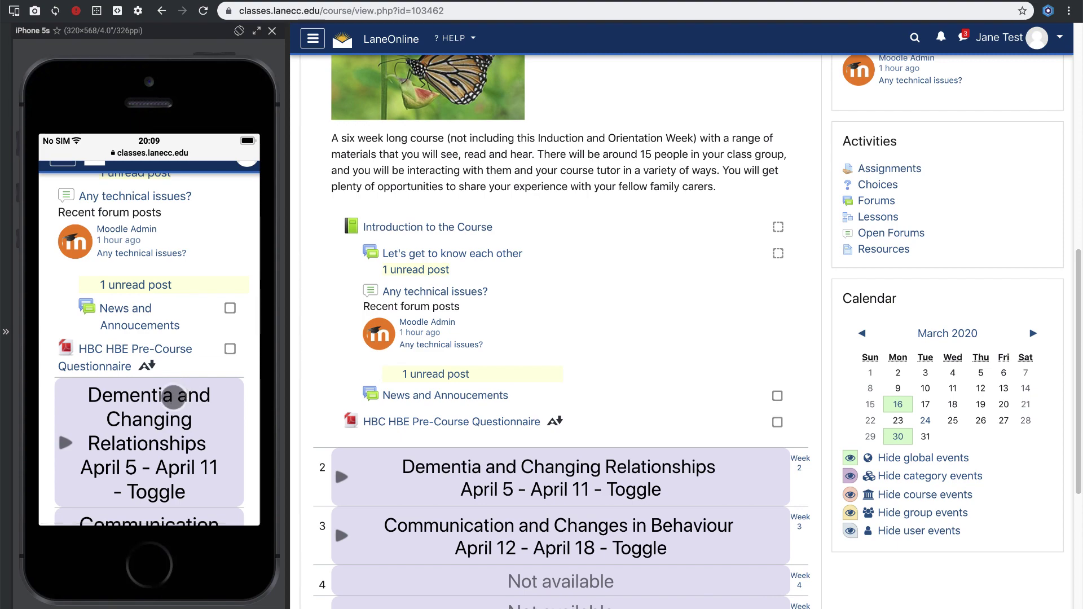
- Collapse all the weekly course sections with Close all
scroll(188, 395, "down", 10)
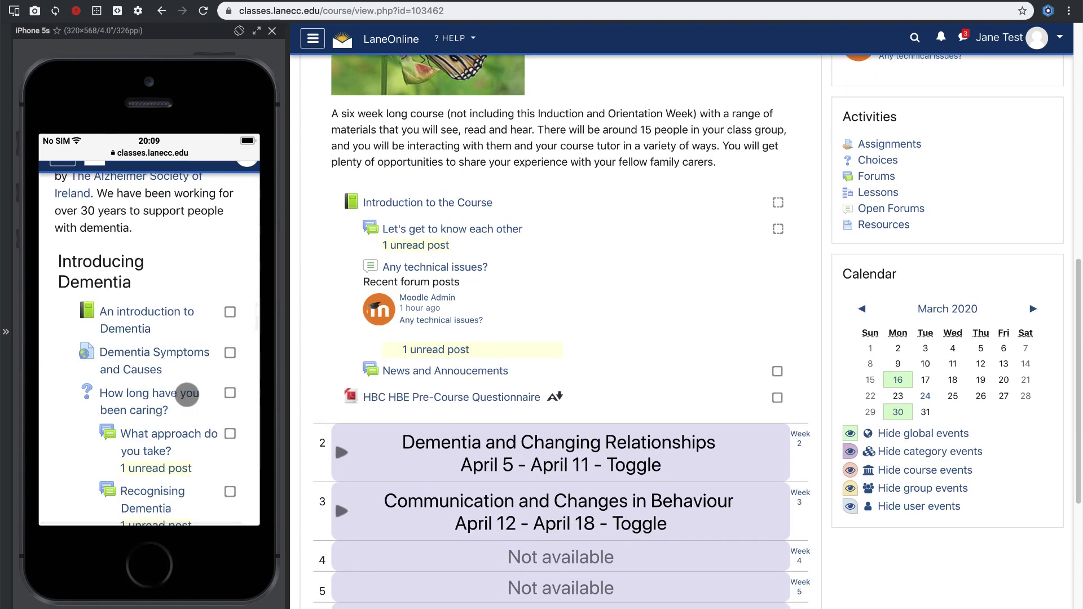
scroll(187, 395, "down", 5)
scroll(186, 393, "up", 10)
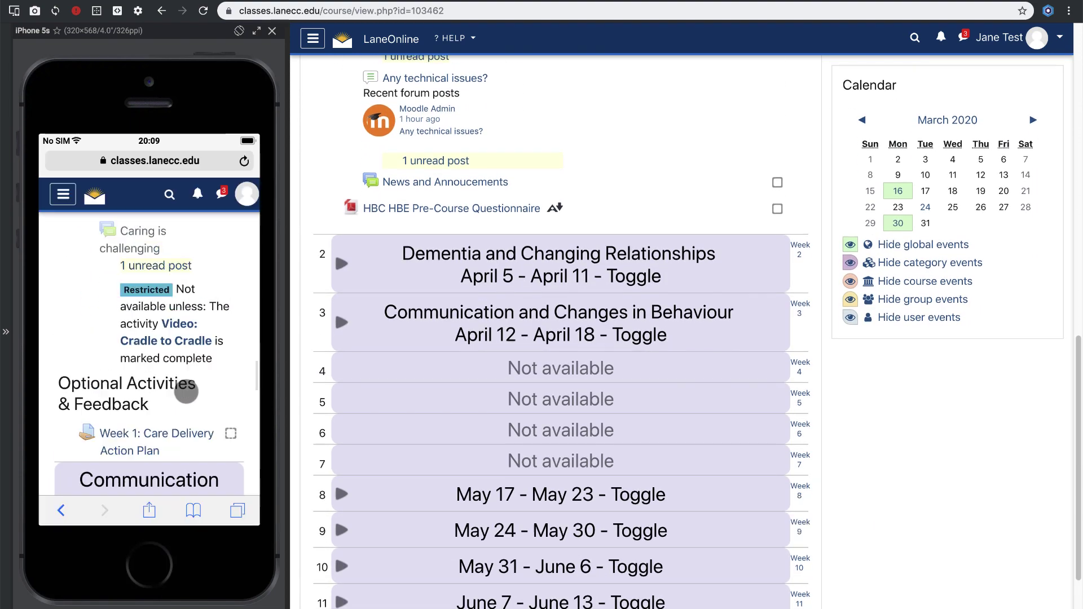
scroll(187, 392, "up", 10)
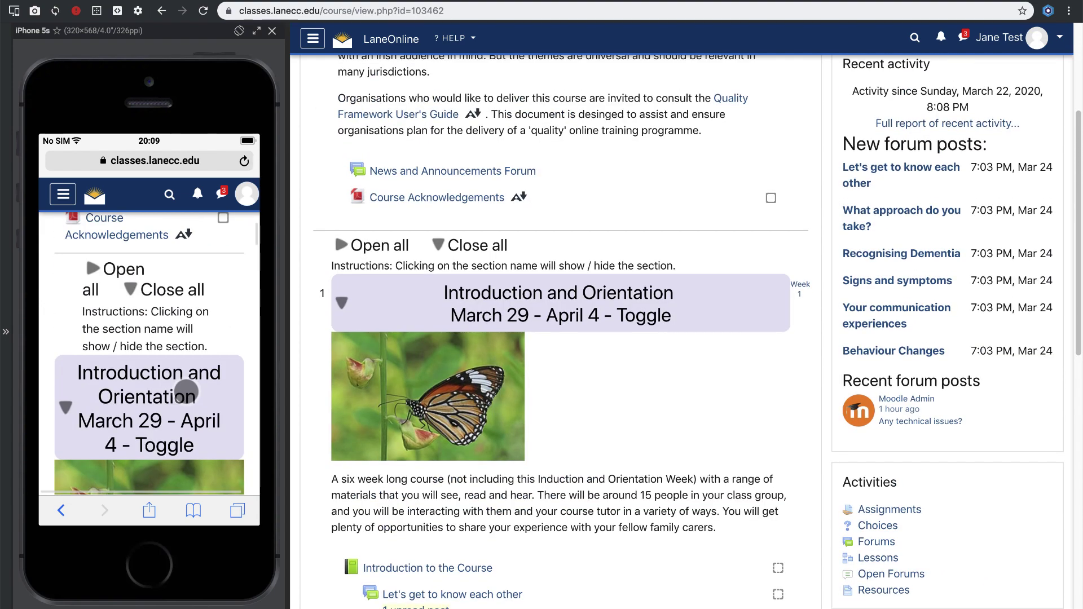
left_click(163, 298)
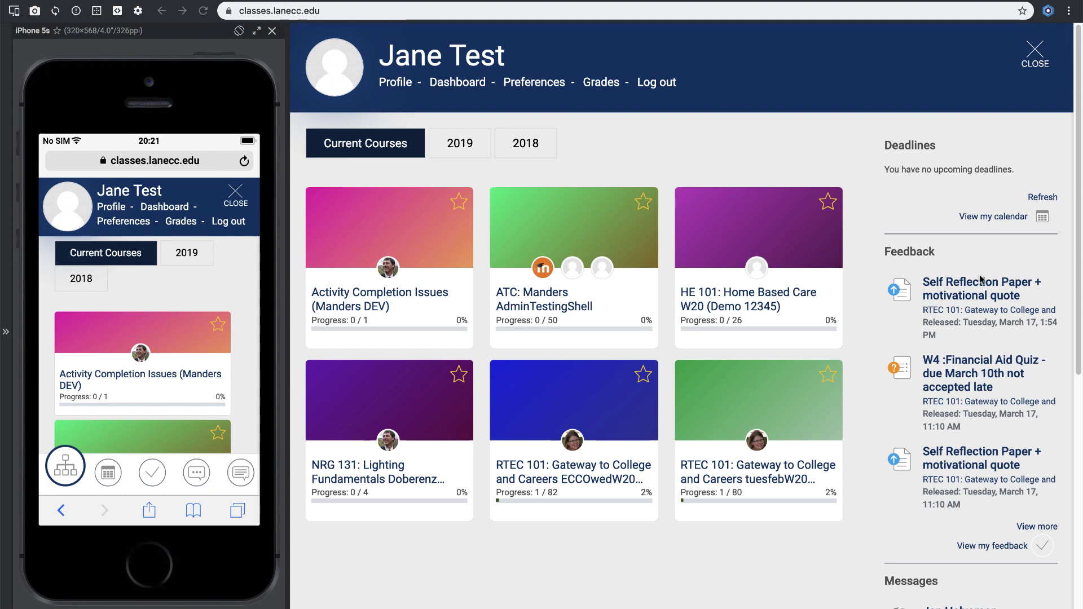
- Scroll through the Dashboard and profile pages on the way back to HE 101
scroll(973, 283, "down", 7)
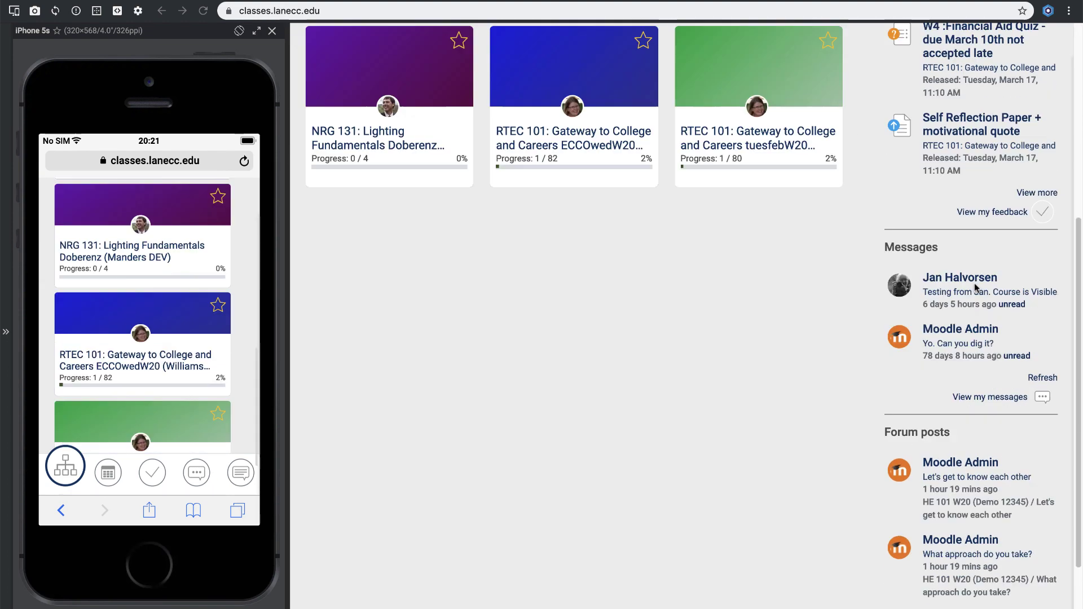
scroll(974, 283, "up", 7)
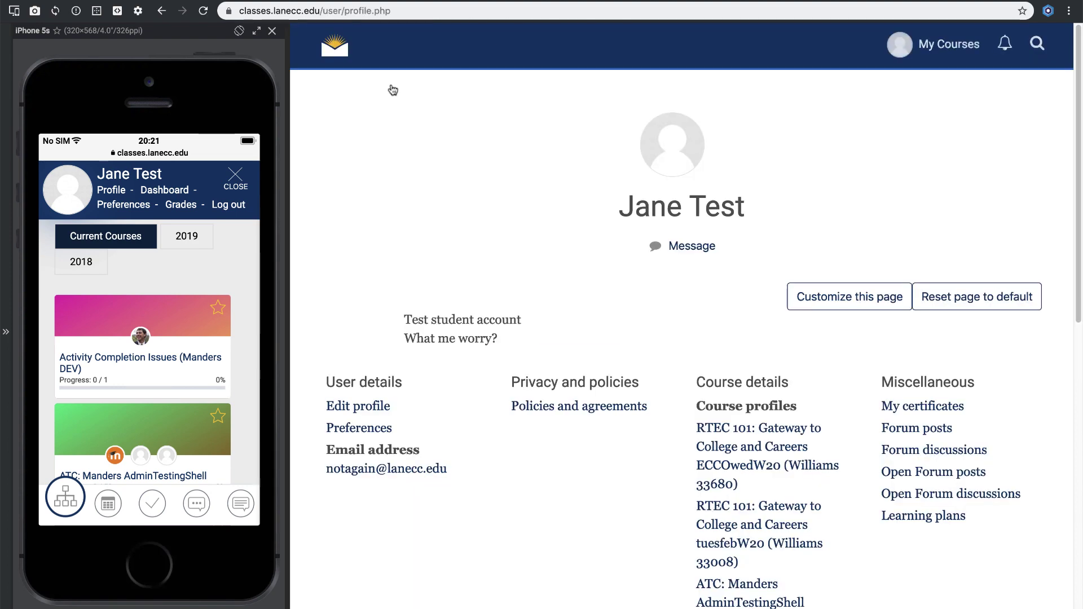
scroll(438, 278, "down", 2)
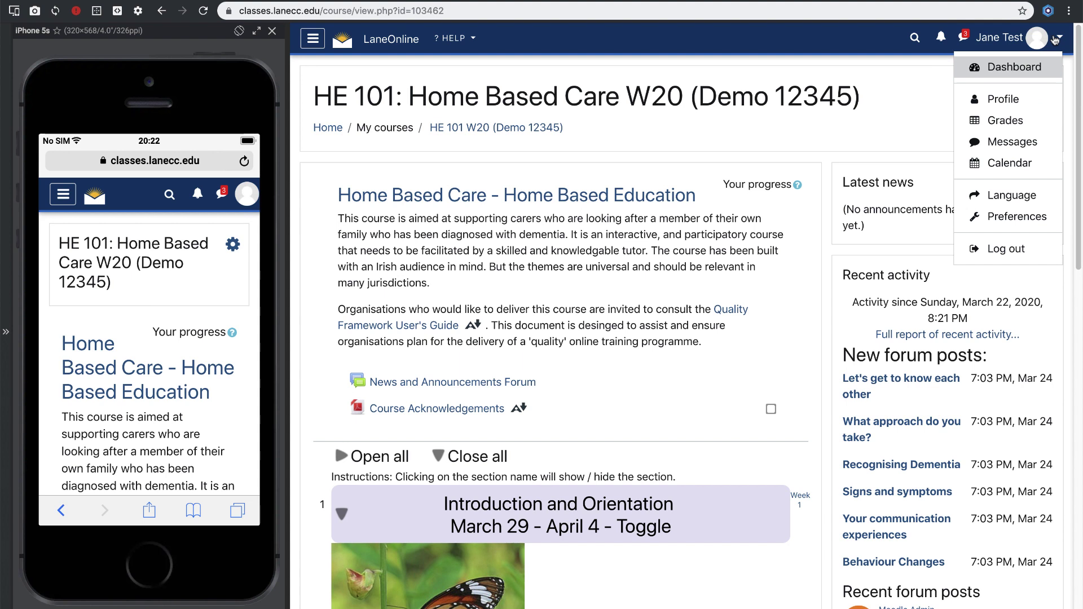
- From the phone avatar menu, go to Profile and choose Edit profile under User details
left_click(247, 192)
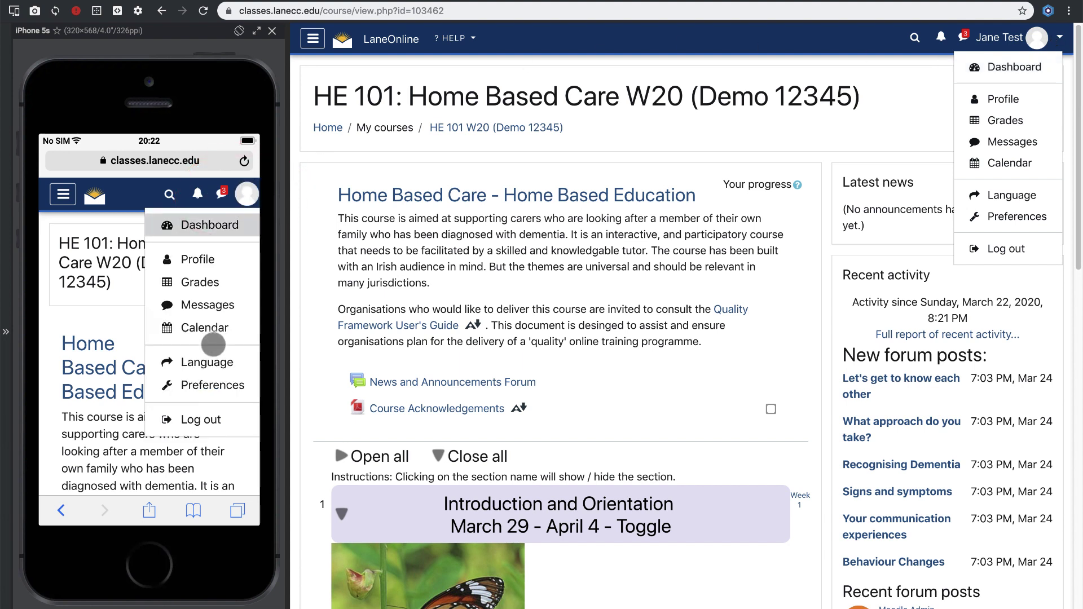
left_click(199, 260)
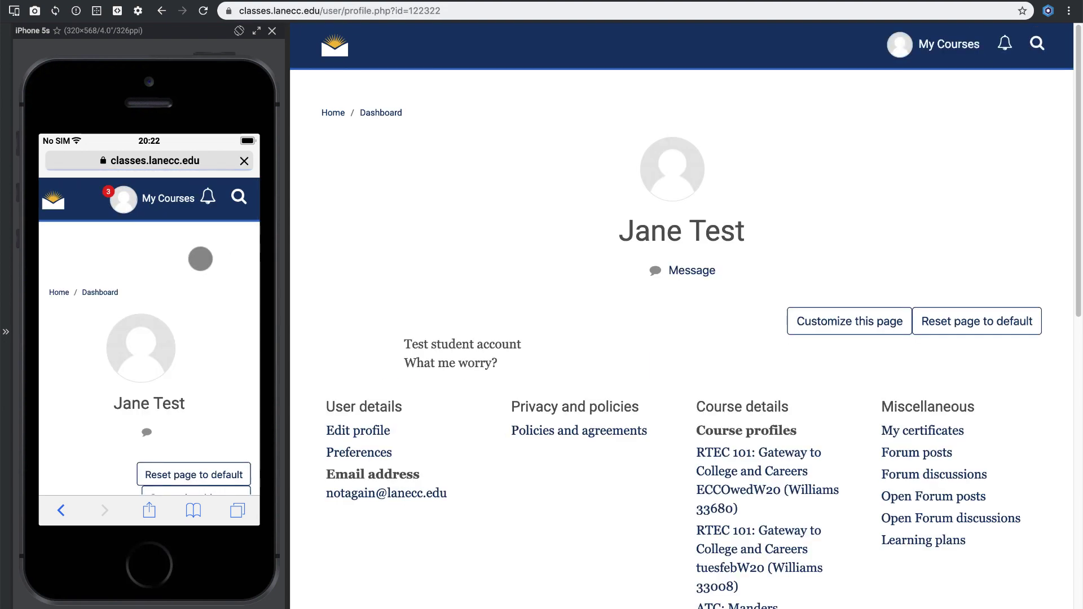
scroll(195, 277, "down", 5)
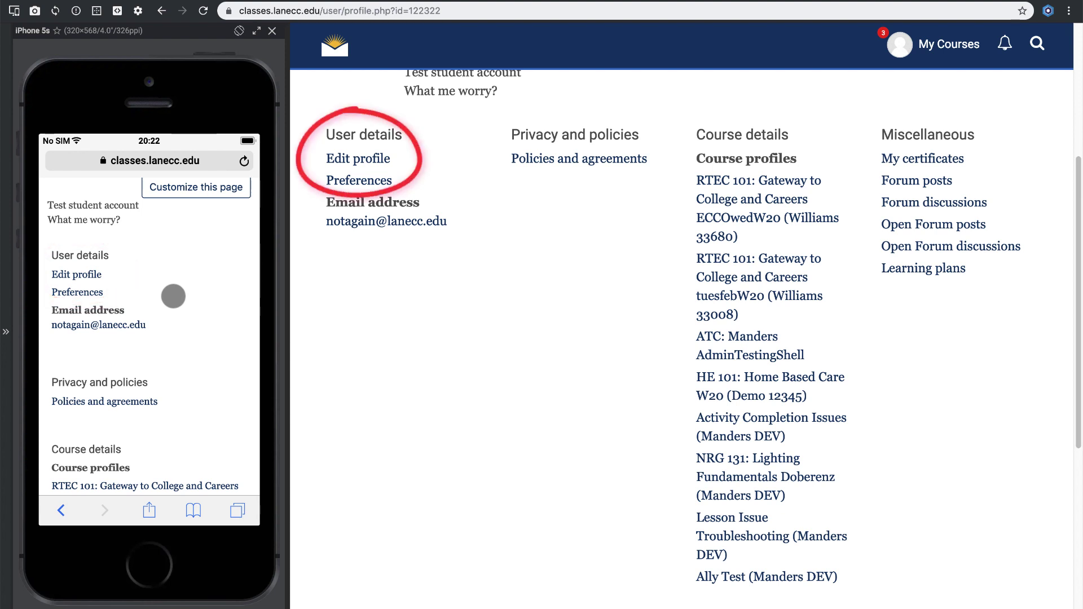
left_click(95, 280)
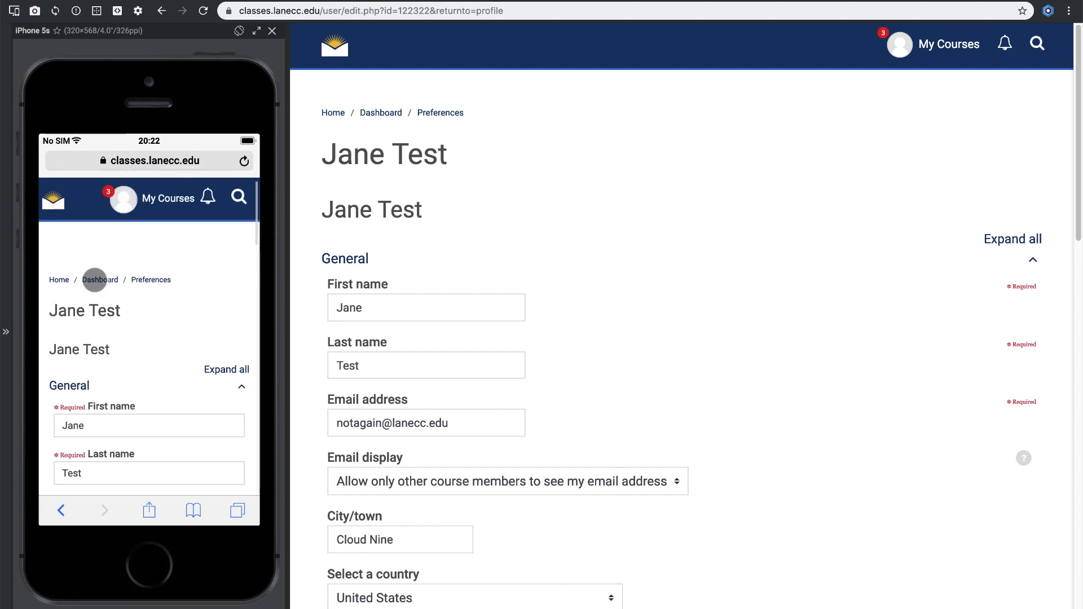
- Read the New picture help, then drop Jane.jpg into the User picture upload box
scroll(317, 293, "down", 1)
scroll(318, 293, "down", 4)
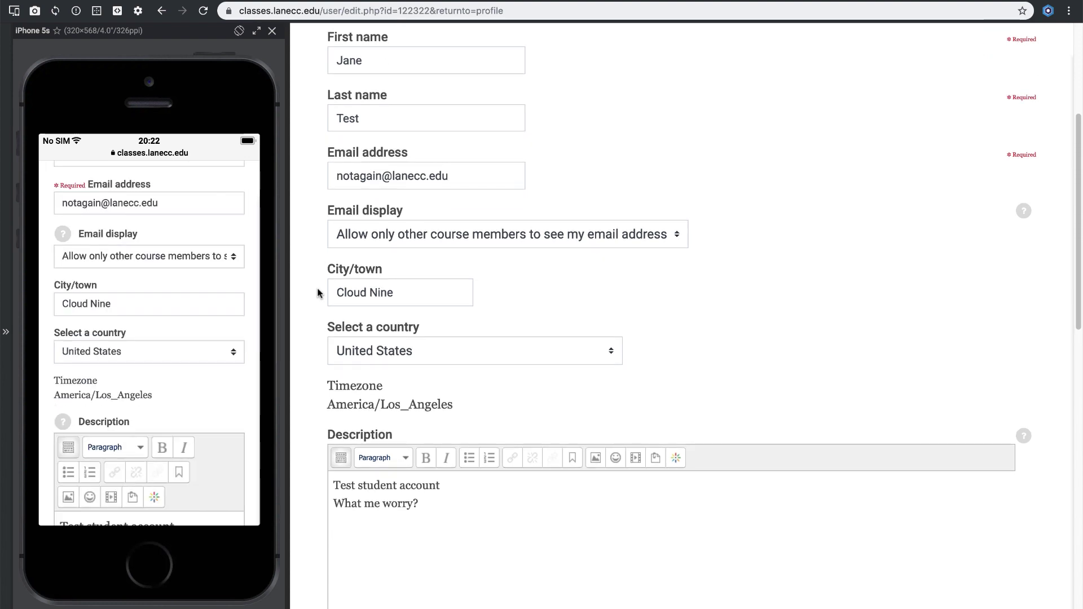
scroll(317, 293, "down", 9)
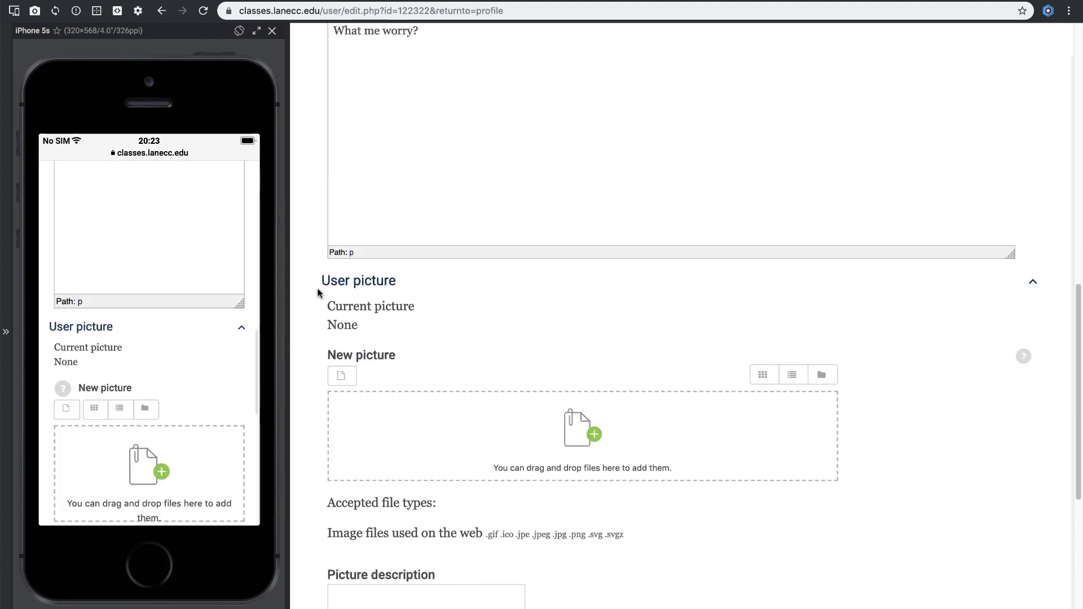
scroll(317, 292, "down", 3)
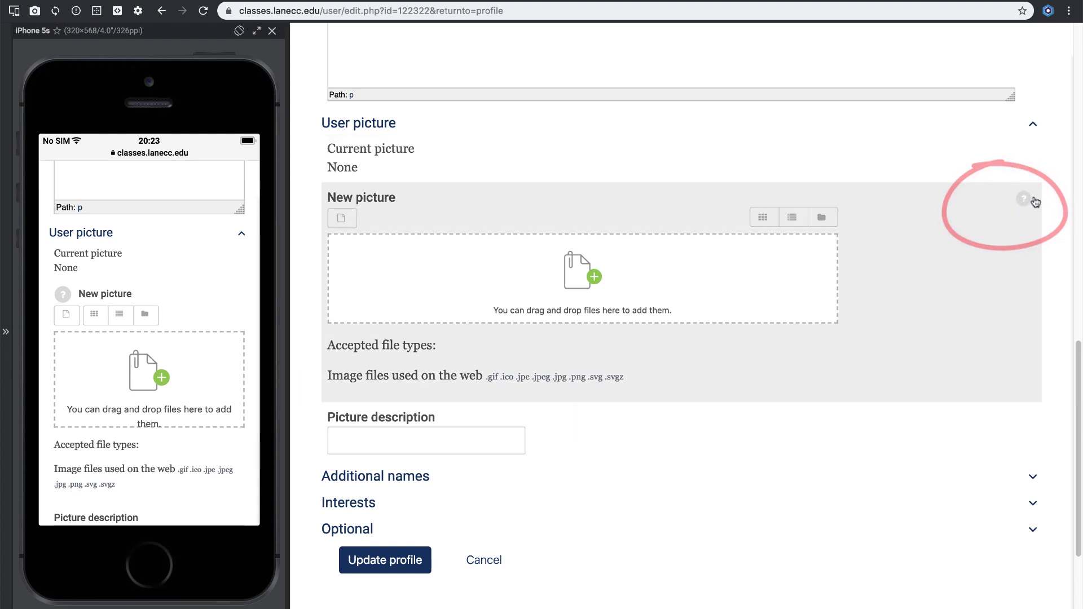
left_click(62, 294)
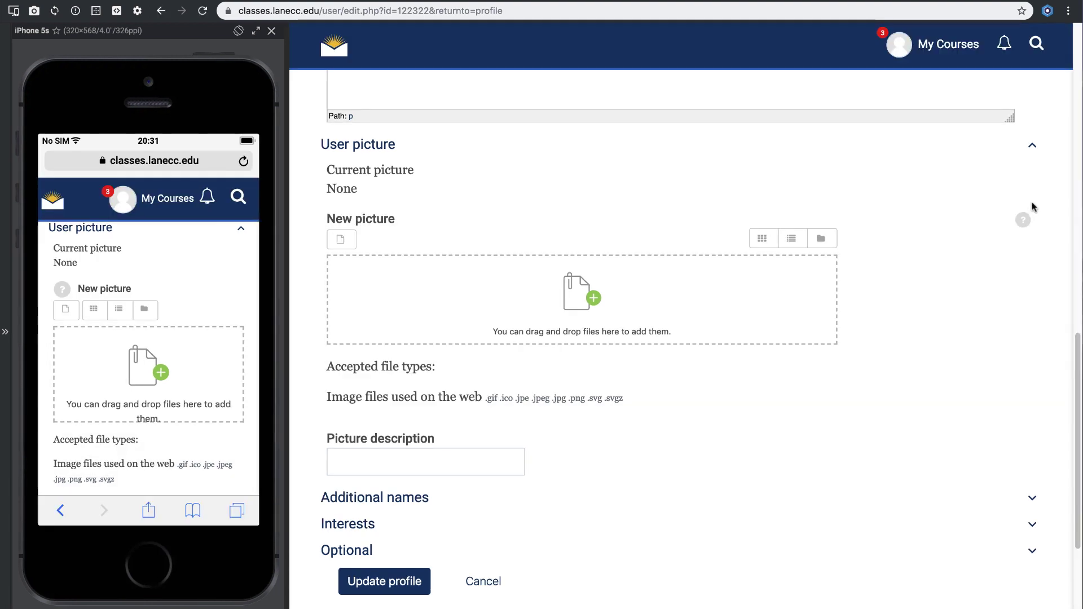
left_click(1024, 220)
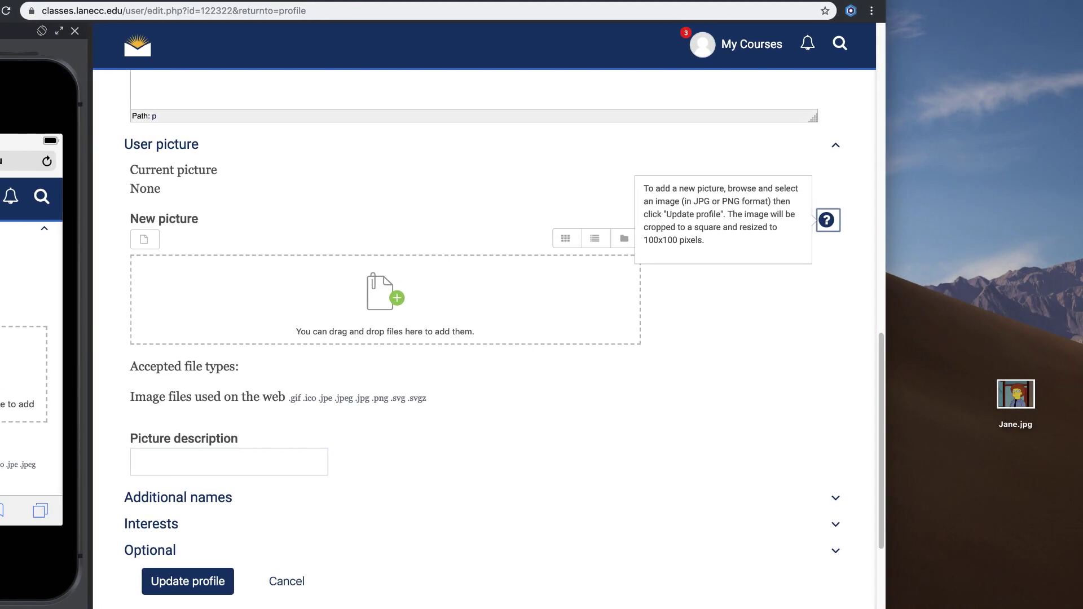
left_click_drag(1015, 395, 439, 315)
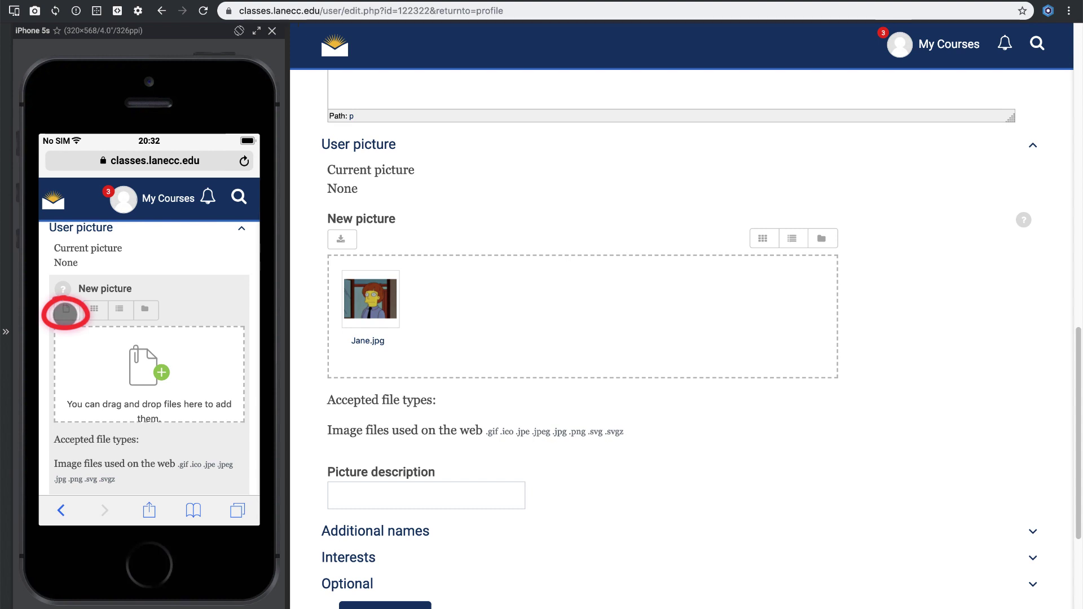
- Try Google Drive in the phone file picker, close it, then save with Update profile
left_click(65, 311)
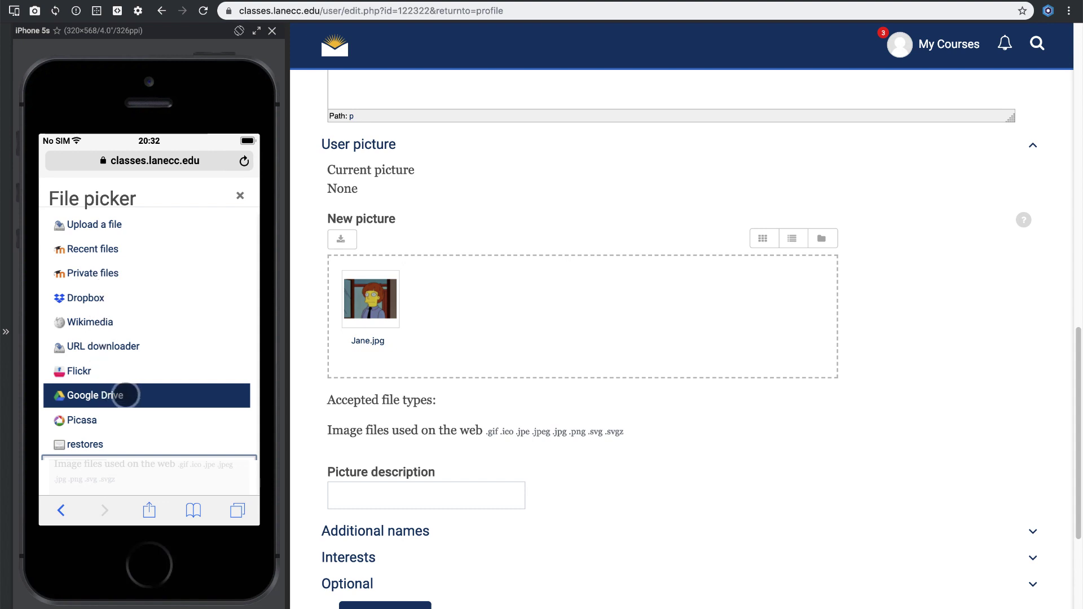
left_click(126, 394)
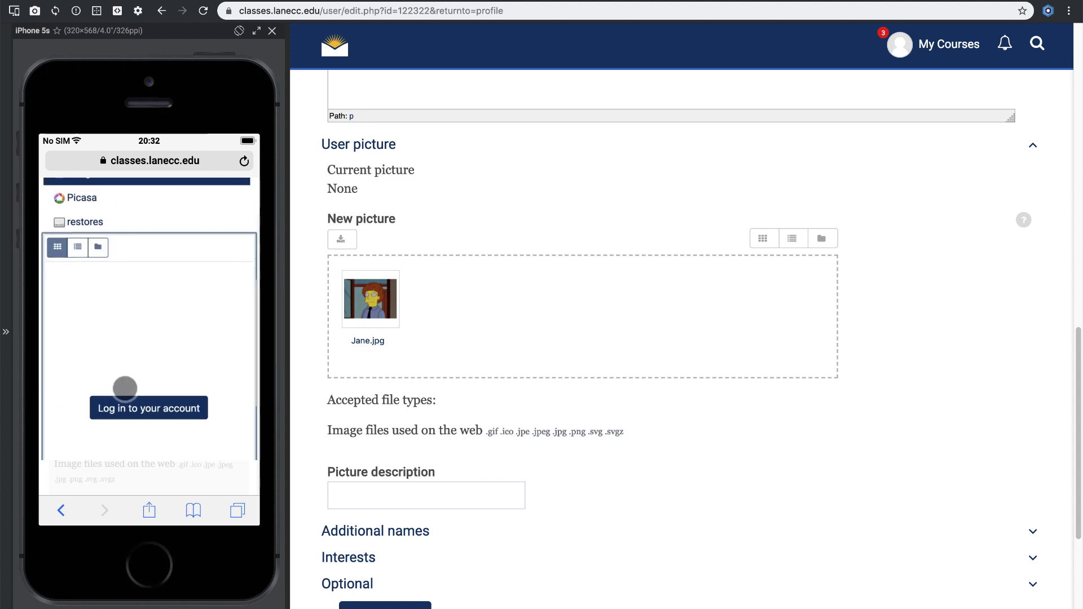
scroll(125, 388, "up", 4)
left_click(246, 195)
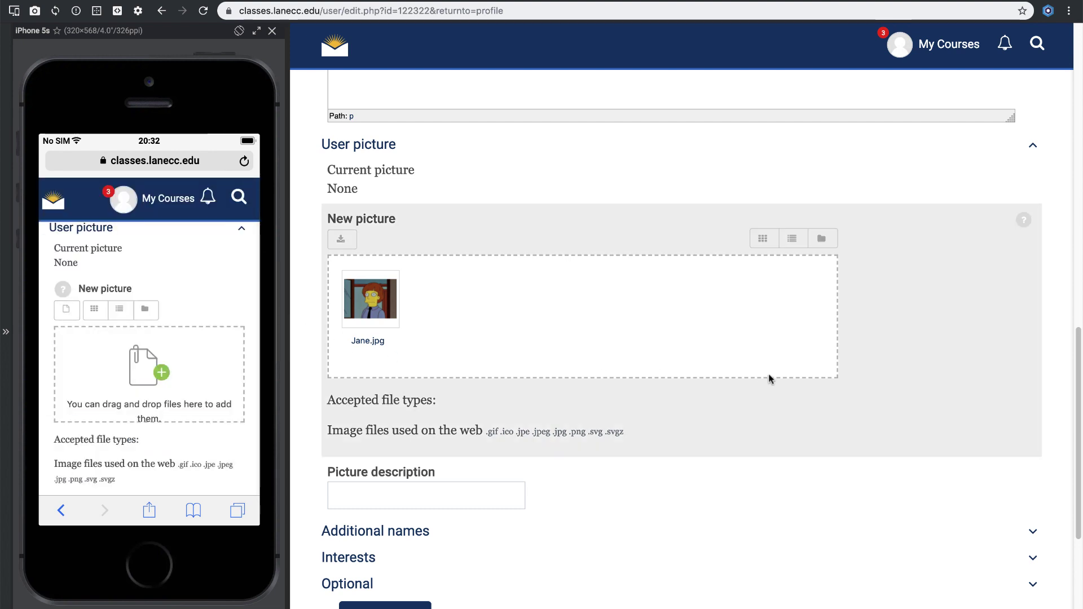
scroll(889, 302, "down", 3)
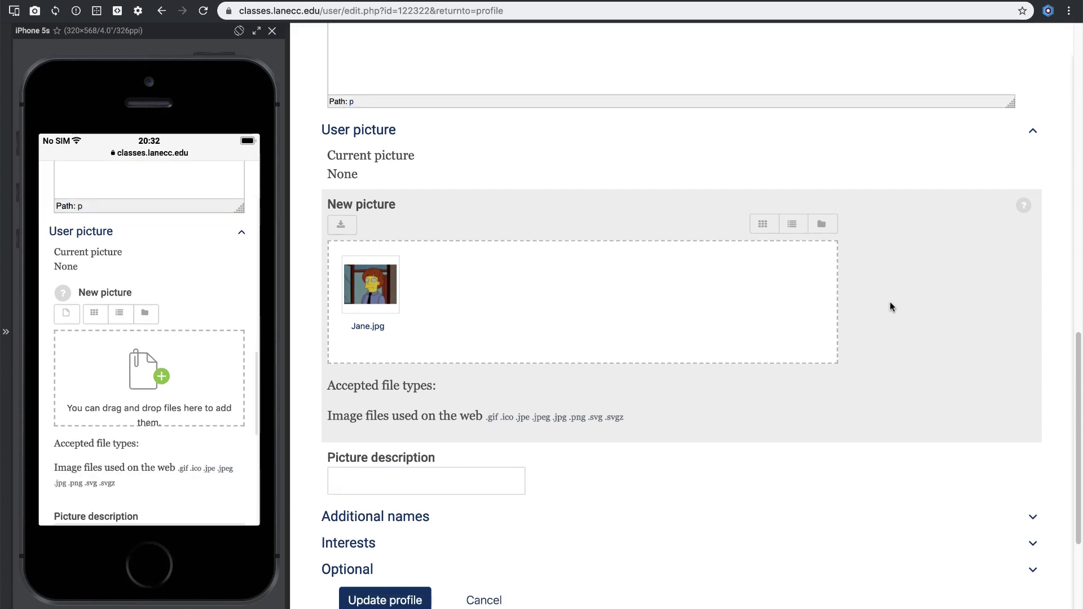
left_click(356, 457)
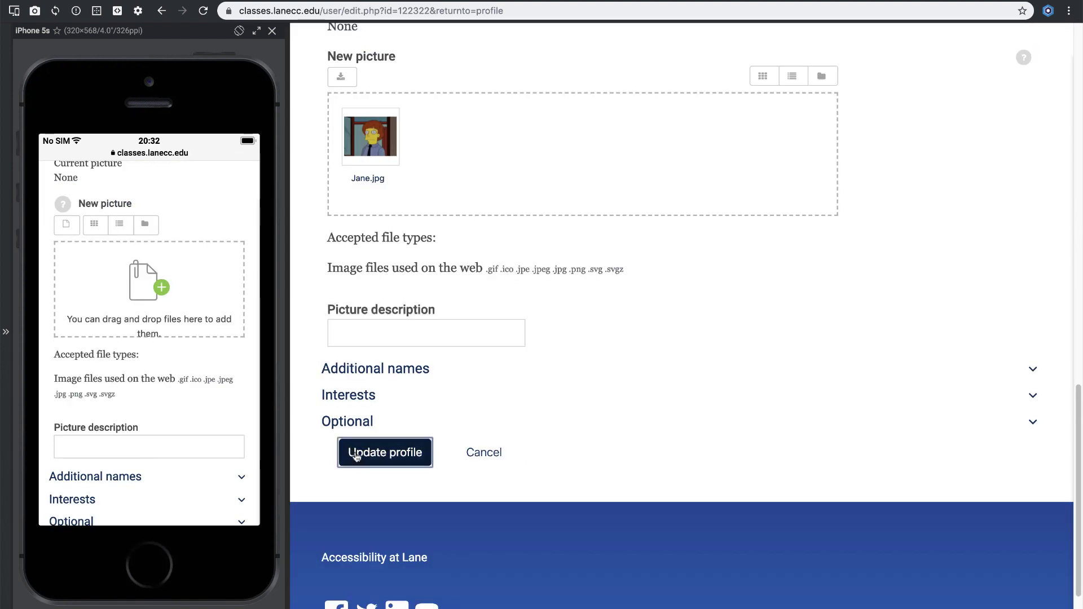